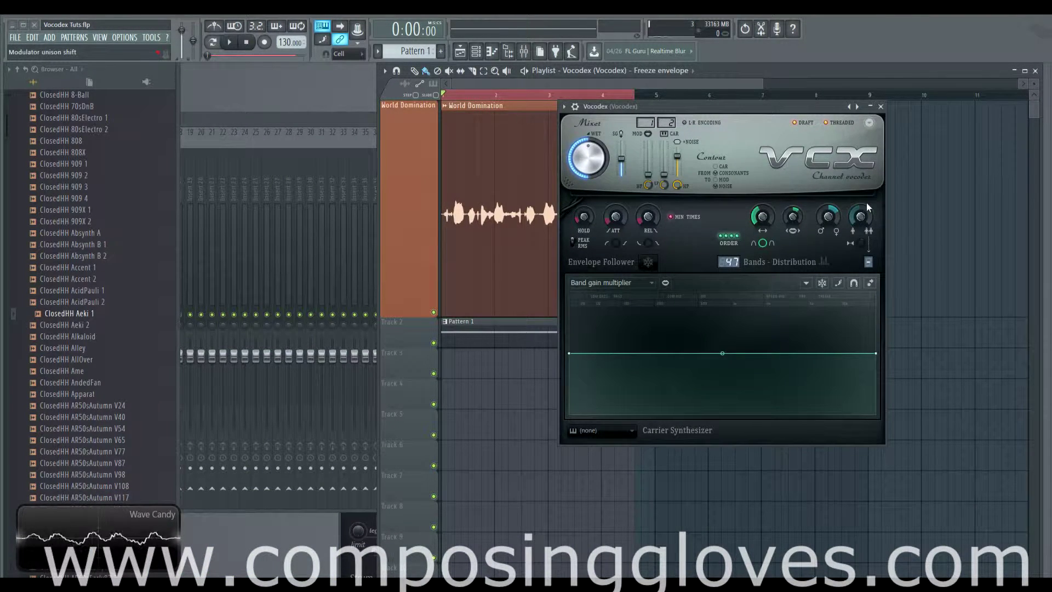
# Create automation clips for Vocodex's band width, modulator band width multiplier and modulator pitch shift
pyautogui.moveTo(677, 106); pyautogui.dragTo(728, 102)
pyautogui.rightClick(812, 211)
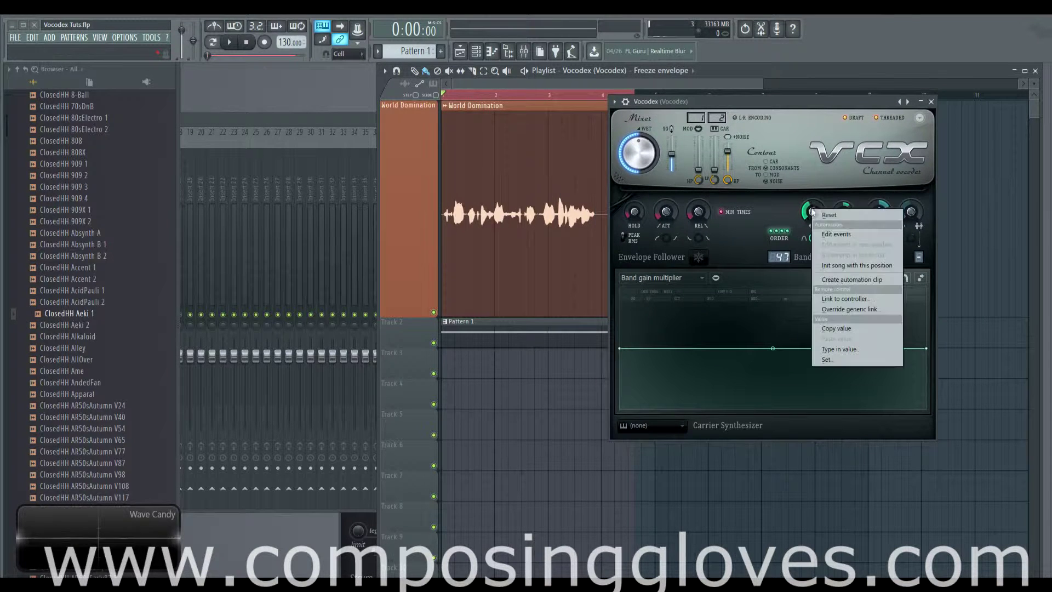
pyautogui.click(843, 279)
pyautogui.rightClick(840, 209)
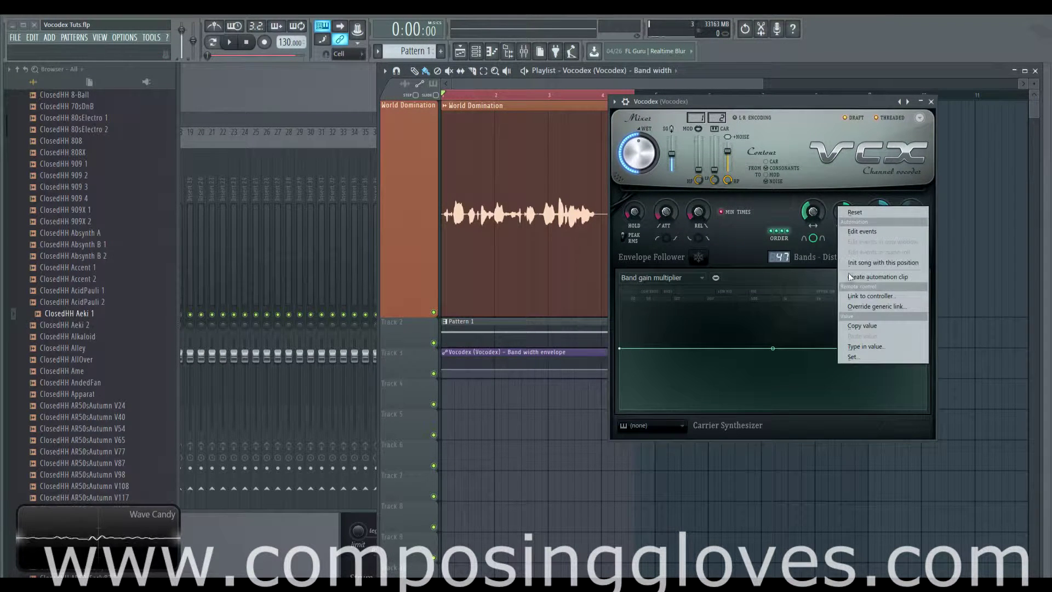
pyautogui.click(849, 276)
pyautogui.rightClick(881, 211)
pyautogui.click(893, 278)
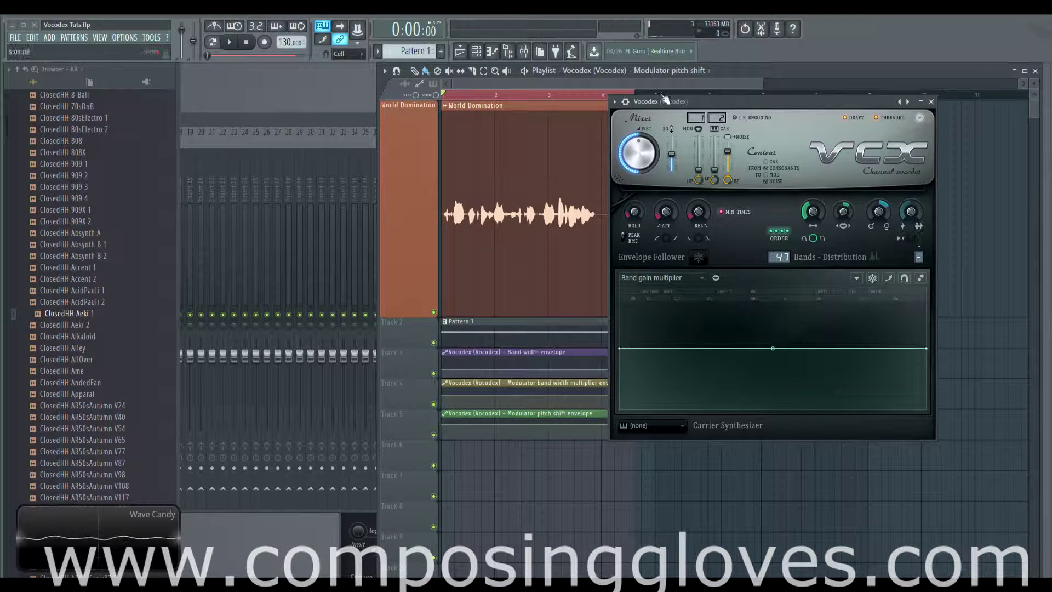
# Uncover the playlist clips, then add a high point to the Band width envelope before bar 2 and change its curve type
pyautogui.moveTo(663, 100); pyautogui.dragTo(792, 102)
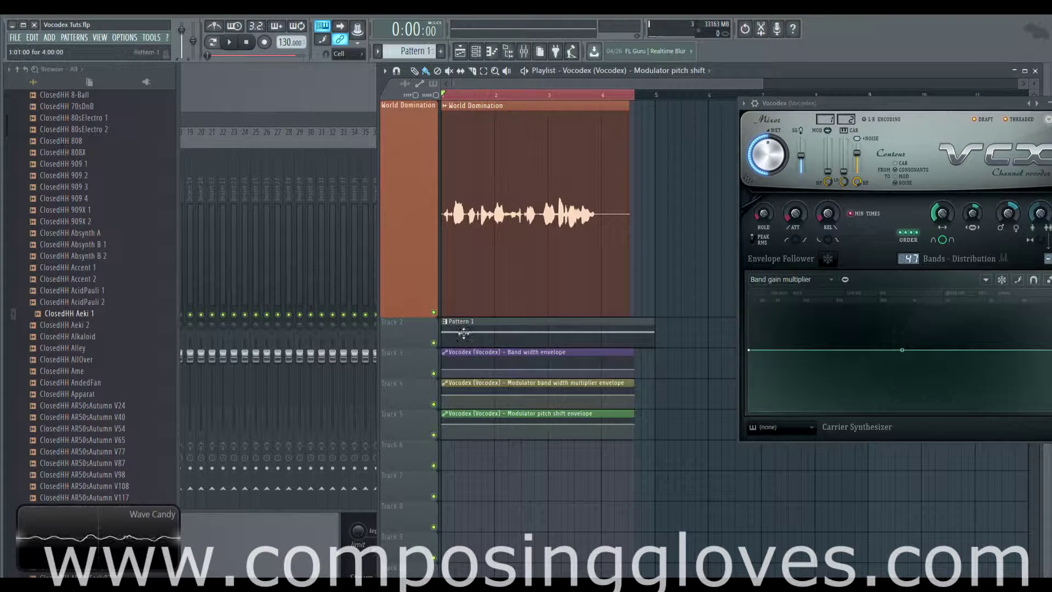
pyautogui.scroll(3, 485, 384)
pyautogui.scroll(-4, 689, 382)
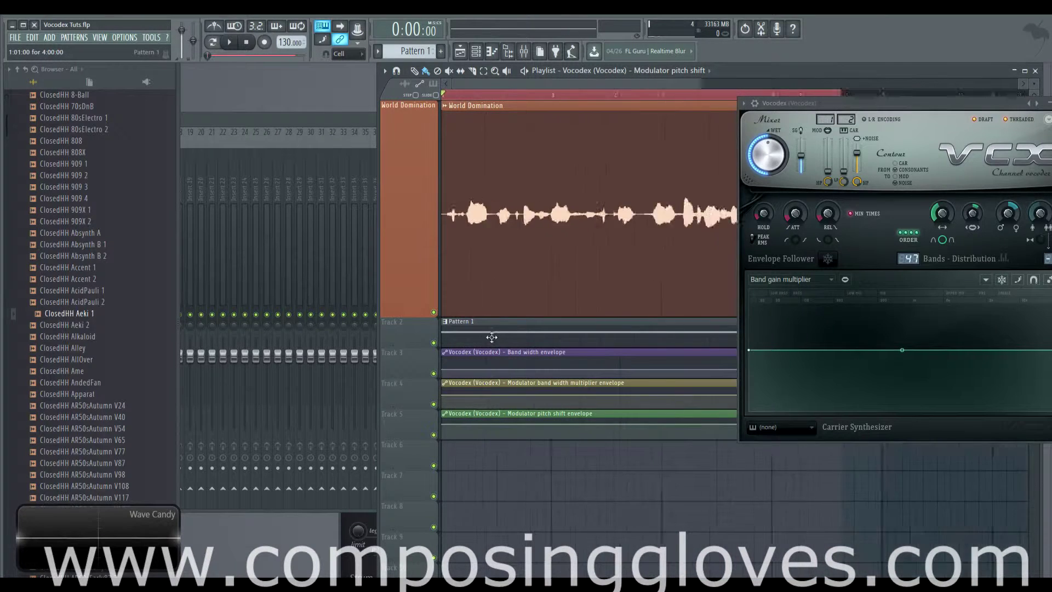
pyautogui.rightClick(450, 364)
pyautogui.moveTo(451, 363); pyautogui.dragTo(491, 363)
pyautogui.rightClick(491, 362)
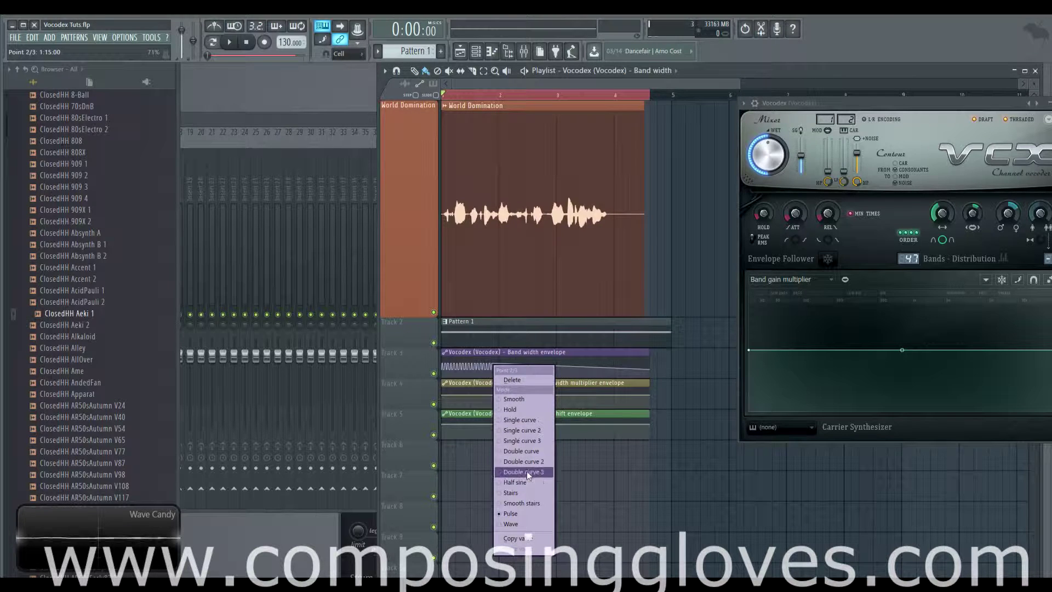
pyautogui.click(527, 431)
# Continue the Band width envelope with alternating low and high points up to bar 4, forming three curved peaks
pyautogui.moveTo(492, 363); pyautogui.dragTo(444, 378)
pyautogui.rightClick(513, 377)
pyautogui.rightClick(557, 362)
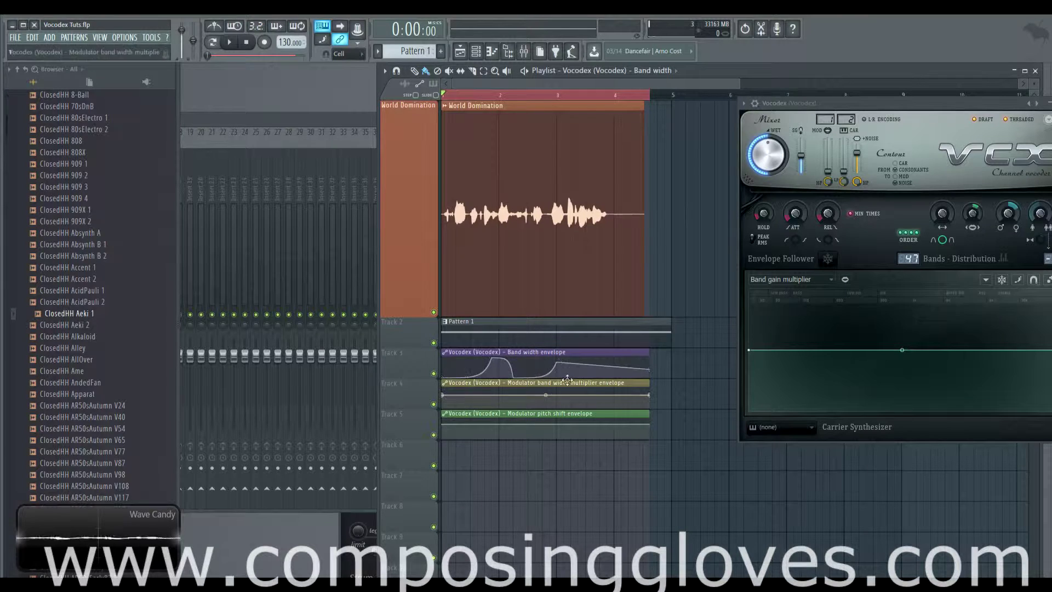
pyautogui.rightClick(585, 373)
pyautogui.rightClick(607, 358)
pyautogui.rightClick(613, 374)
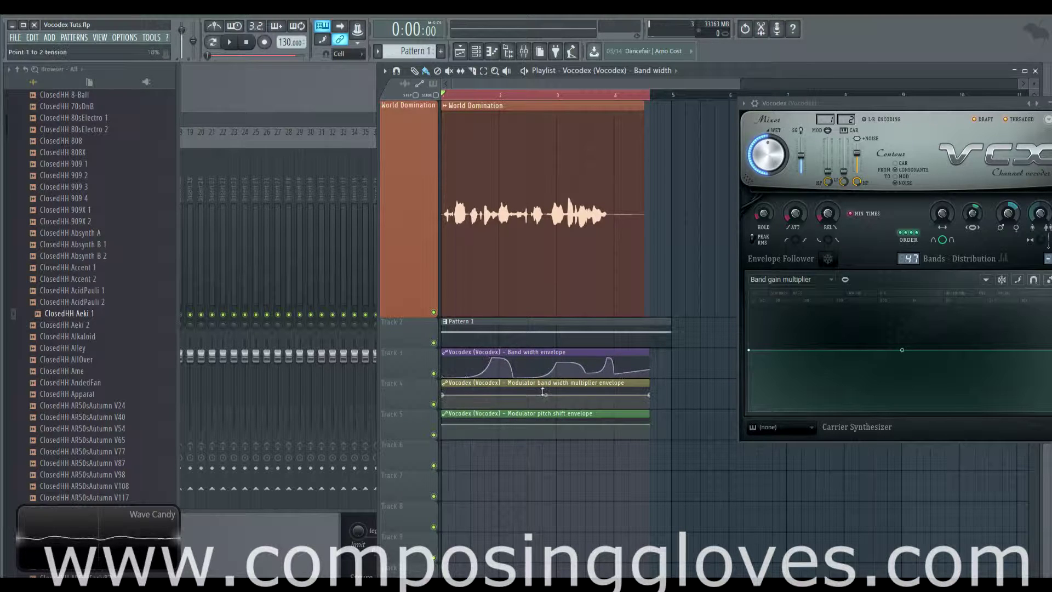
# Shape the Modulator band width multiplier envelope with alternating low and high points across its whole length, ending high
pyautogui.rightClick(455, 407)
pyautogui.rightClick(492, 394)
pyautogui.rightClick(513, 404)
pyautogui.rightClick(528, 391)
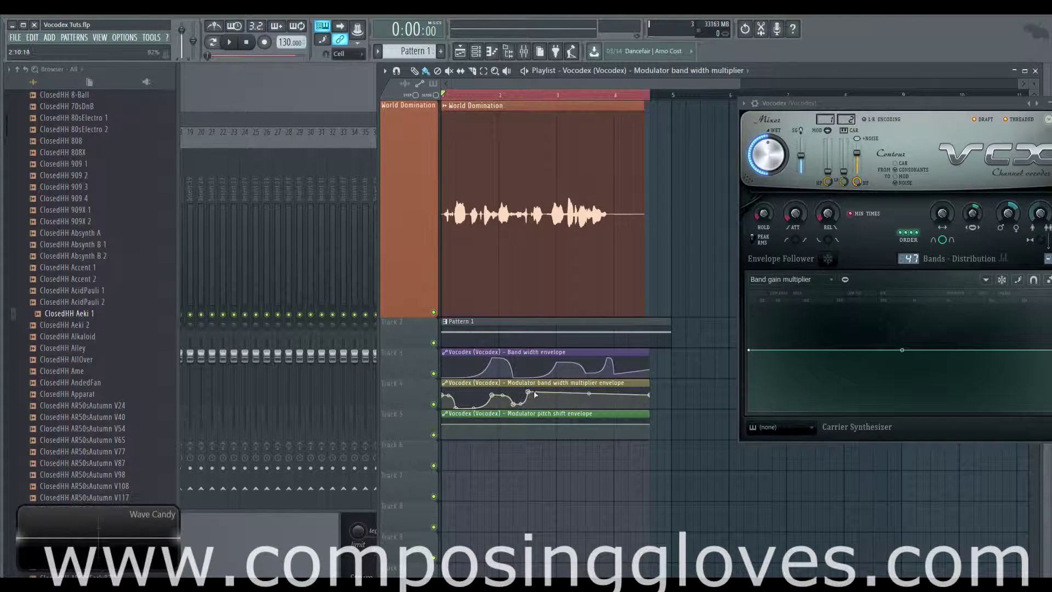
pyautogui.rightClick(550, 402)
pyautogui.rightClick(570, 395)
pyautogui.rightClick(607, 406)
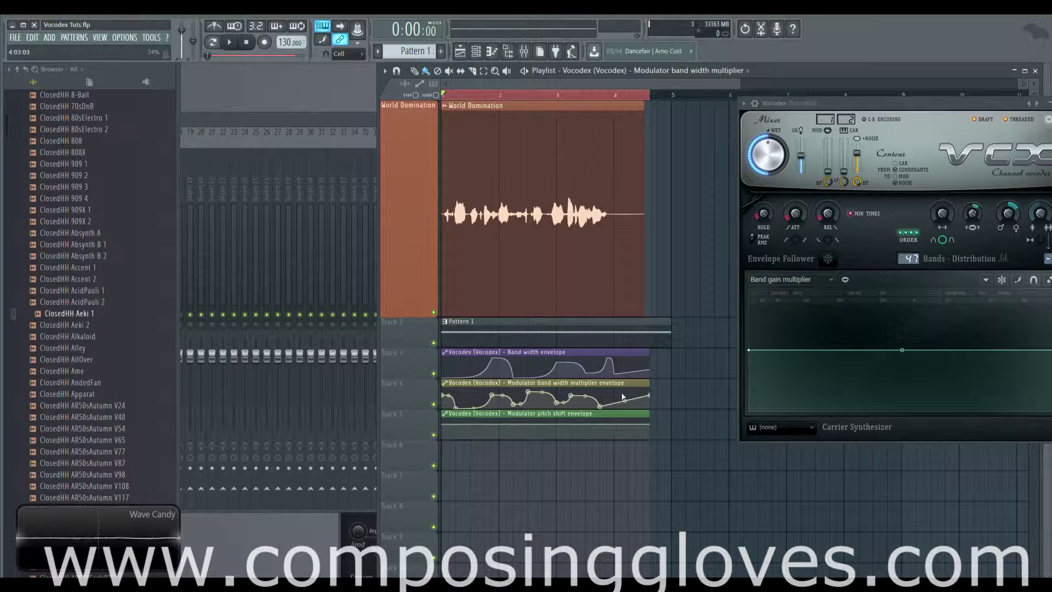
pyautogui.rightClick(621, 393)
# Shape the Modulator pitch shift envelope with alternating low and high points across its length and audition the automated vocoder
pyautogui.rightClick(455, 435)
pyautogui.rightClick(492, 427)
pyautogui.rightClick(527, 438)
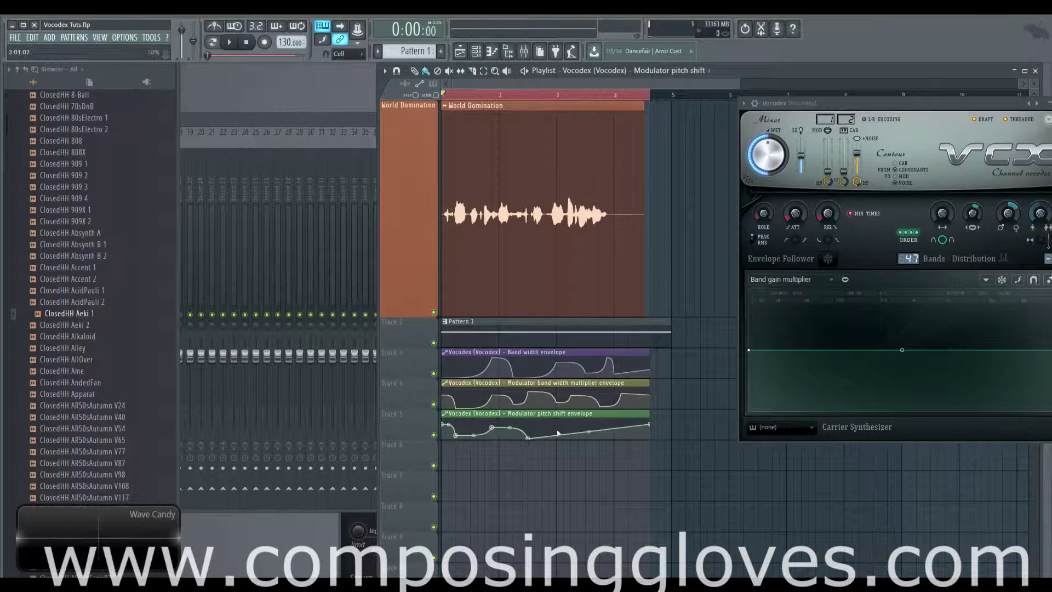
pyautogui.rightClick(557, 428)
pyautogui.rightClick(607, 433)
pyautogui.rightClick(621, 419)
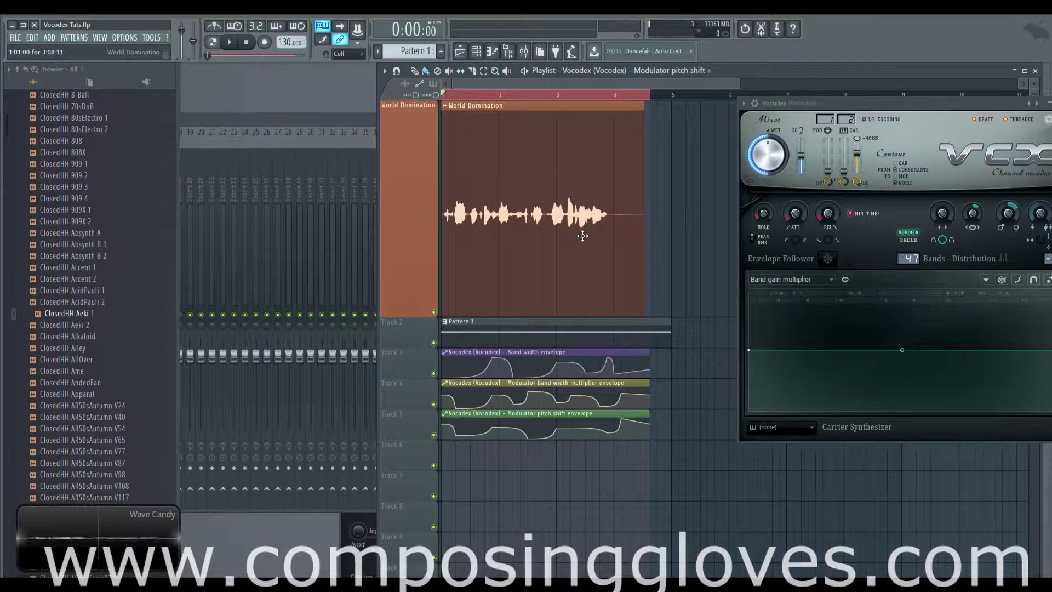
pyautogui.press('space')
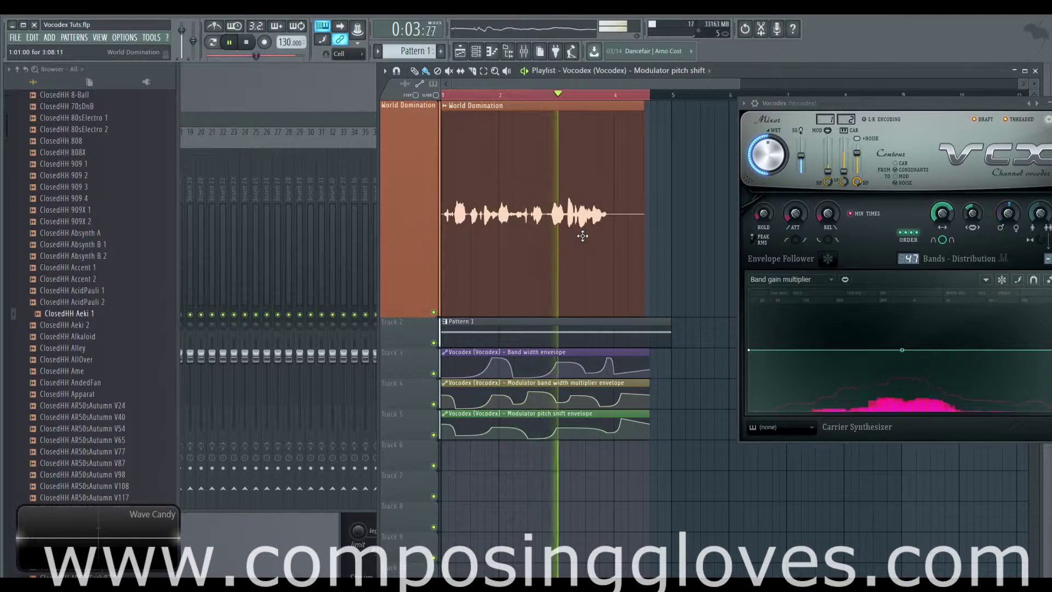
pyautogui.press('space')
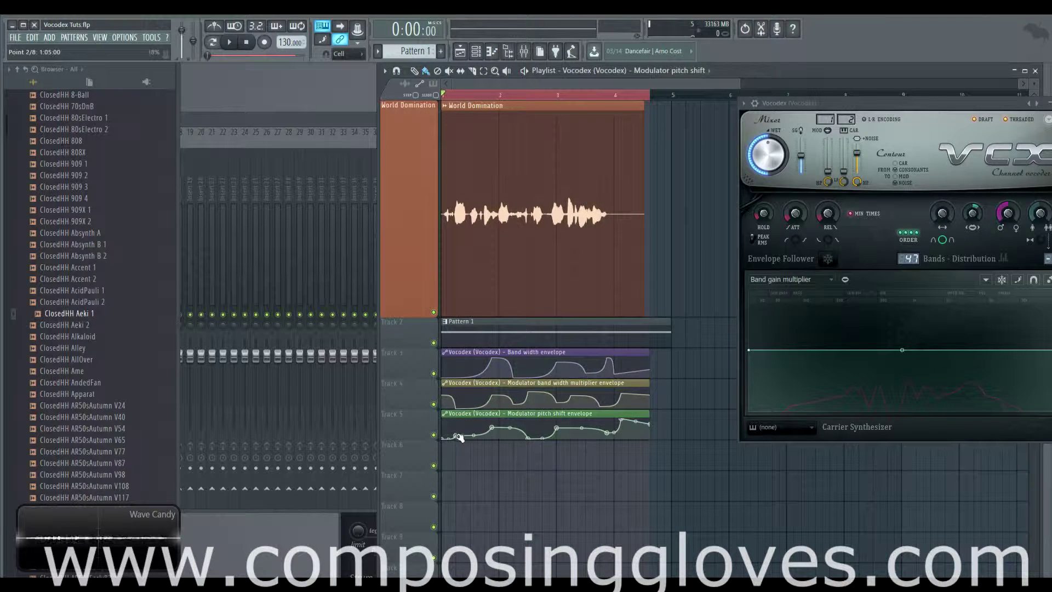
# Rework the points of the three Vocodex envelopes, making the modulator band width curve shallower, and play the result again
pyautogui.moveTo(456, 433); pyautogui.dragTo(491, 423)
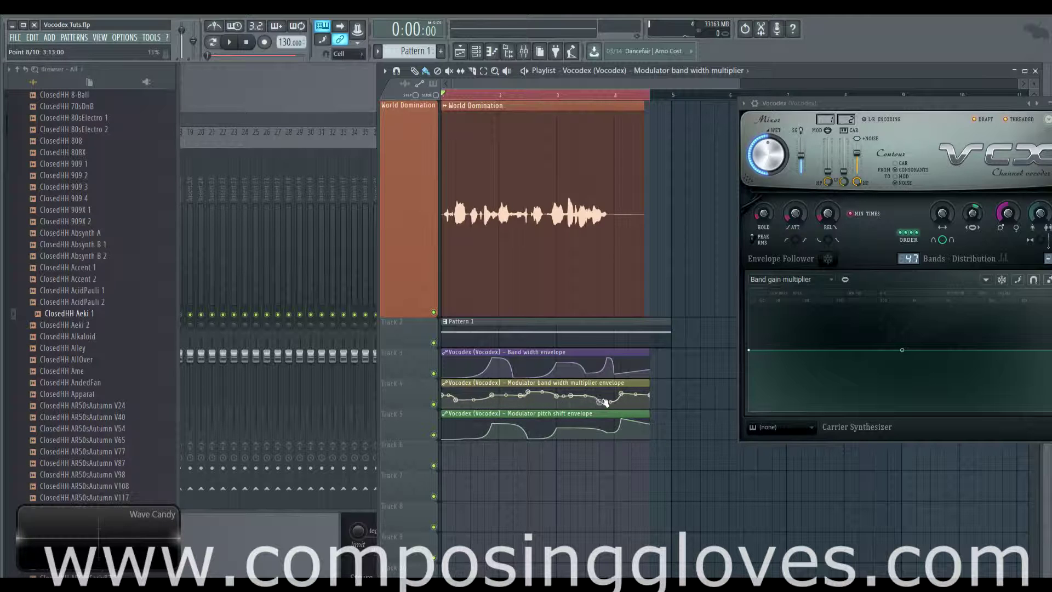
pyautogui.moveTo(515, 377); pyautogui.dragTo(520, 364)
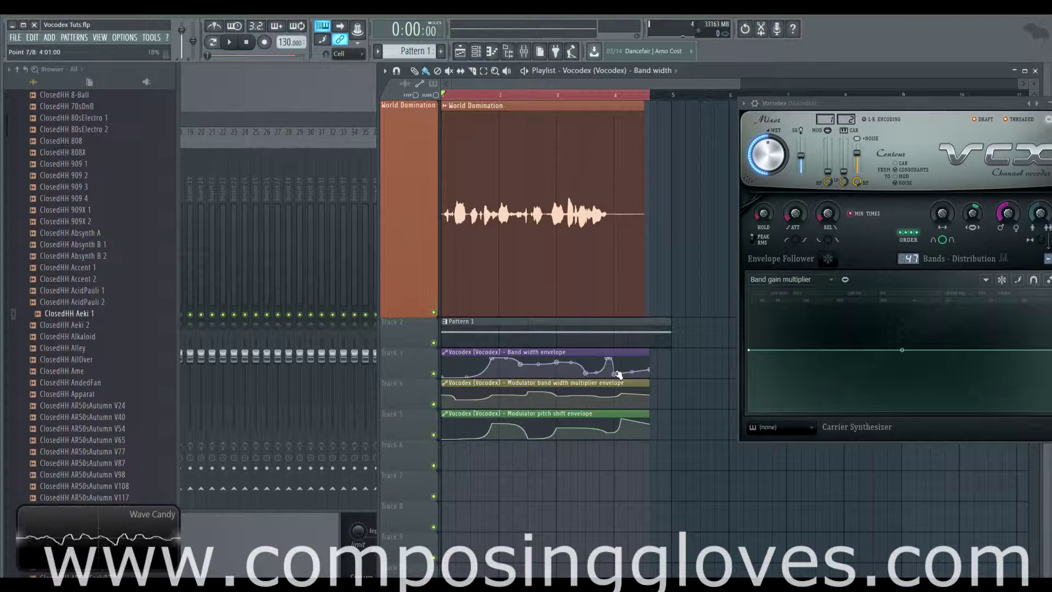
pyautogui.moveTo(616, 373); pyautogui.dragTo(619, 363)
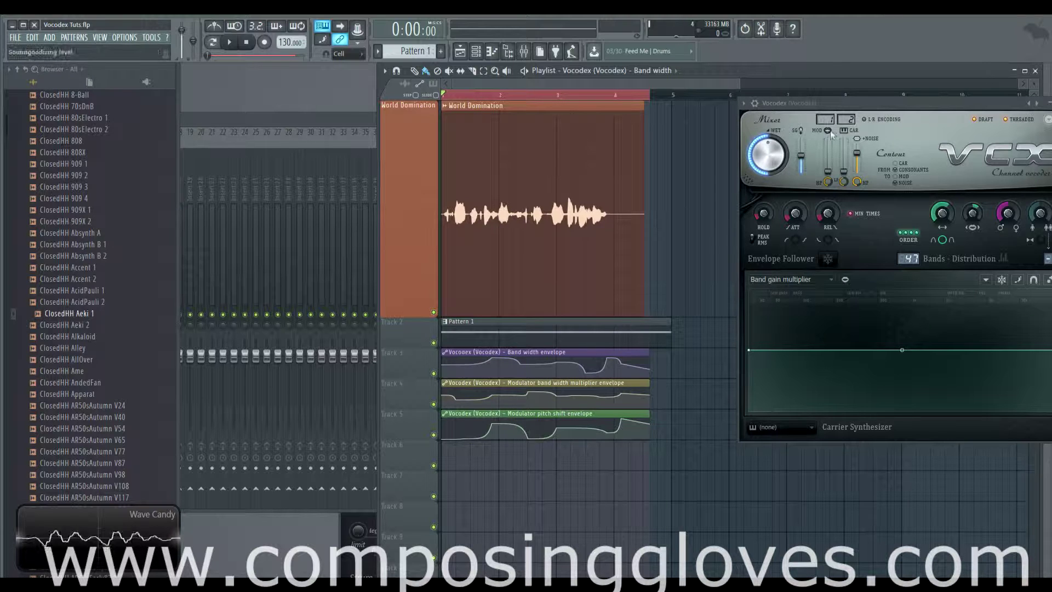
pyautogui.press('space')
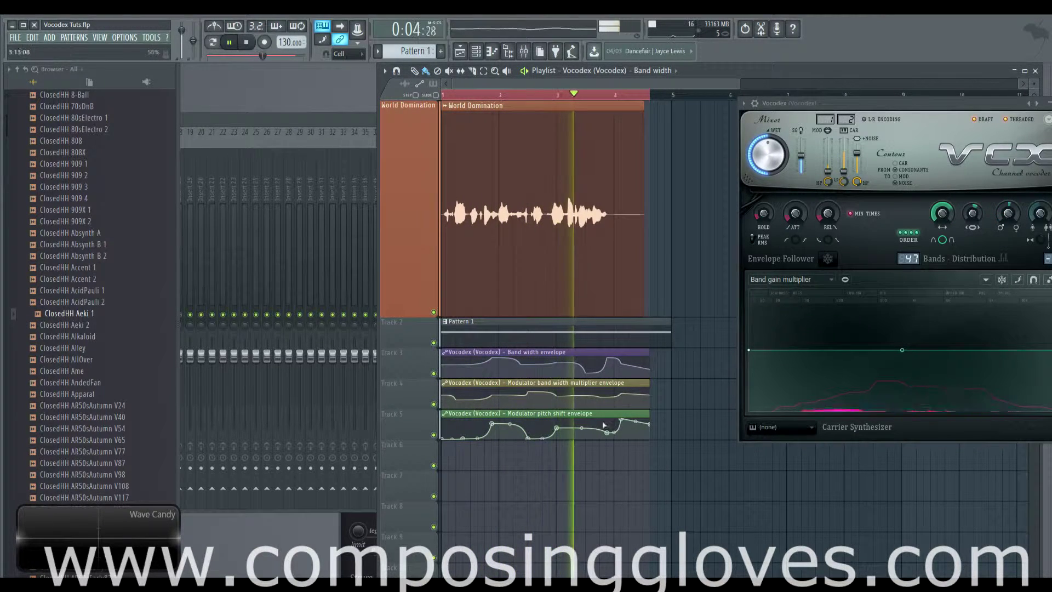
pyautogui.press('space')
# Delete the three Vocodex automation clips from the playlist
pyautogui.rightClick(642, 366)
pyautogui.rightClick(627, 395)
pyautogui.rightClick(609, 425)
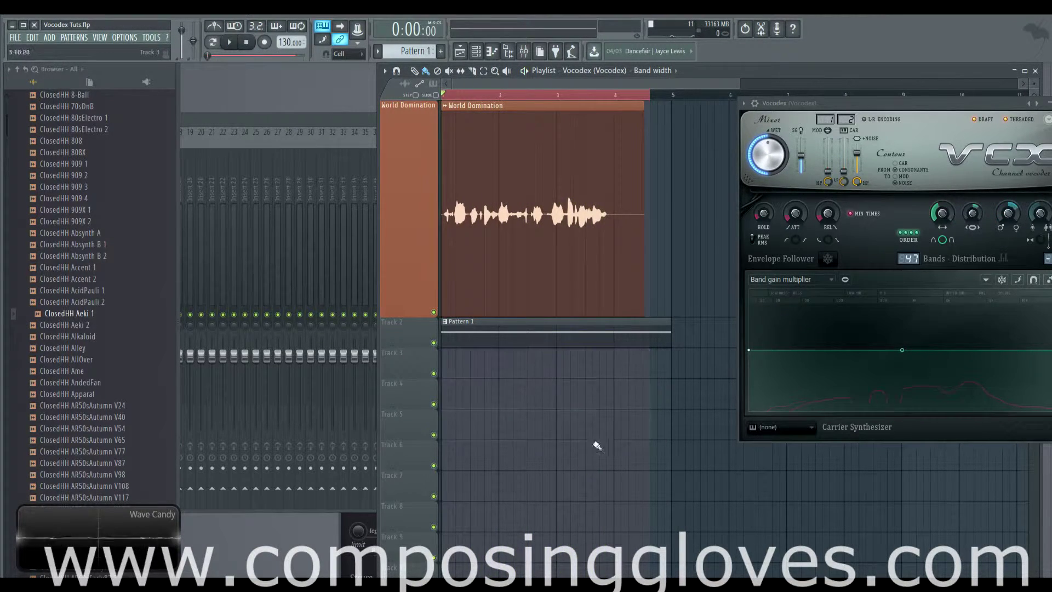
# During playback, vary Vocodex's band width, modulator band width and pitch shift, and set the unison order to 2
pyautogui.moveTo(866, 103); pyautogui.dragTo(433, 131)
pyautogui.press('space')
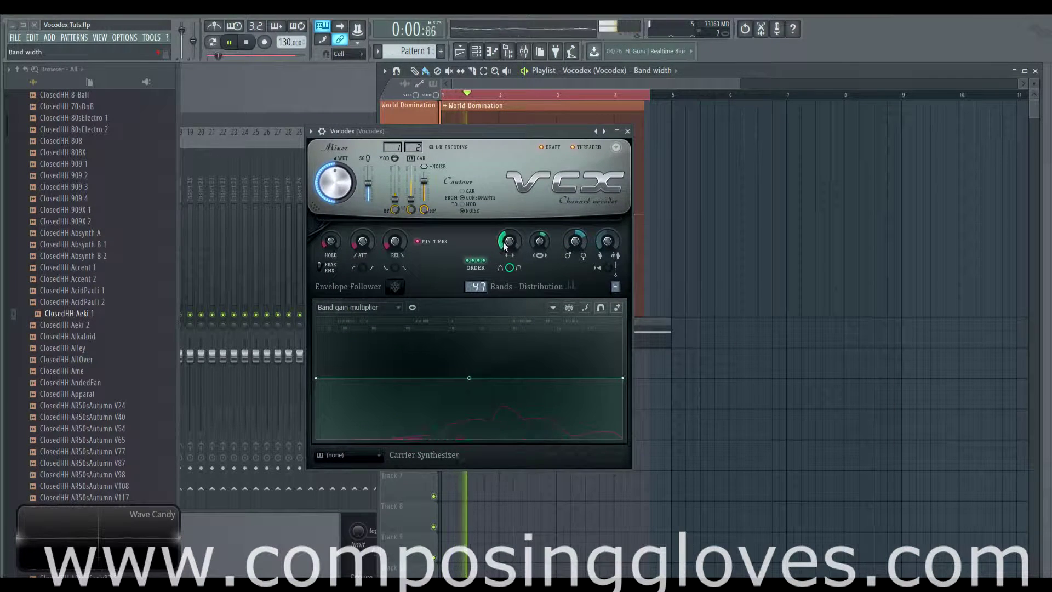
pyautogui.moveTo(504, 246); pyautogui.dragTo(539, 263)
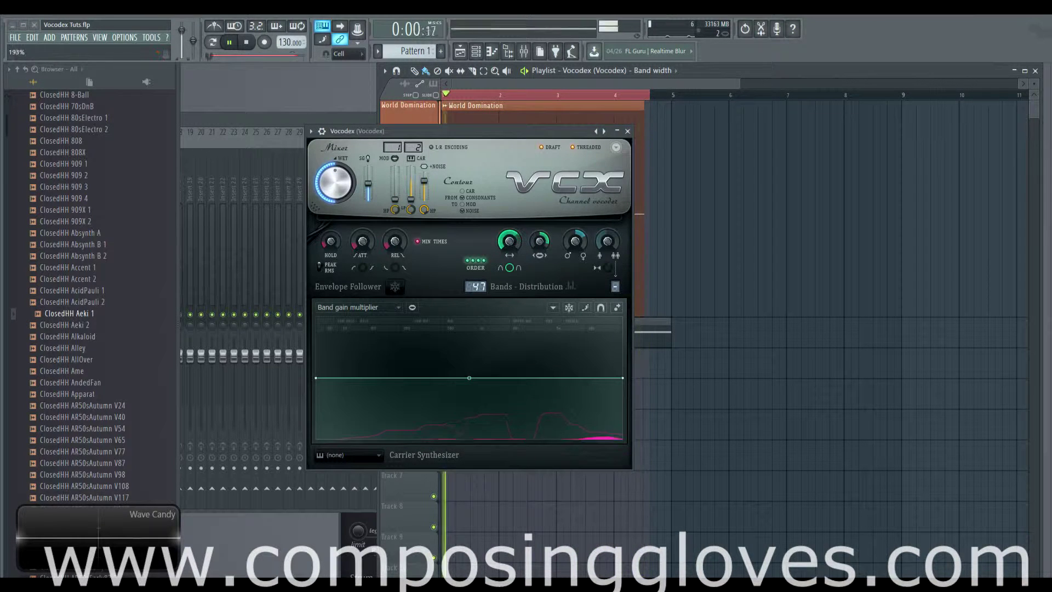
pyautogui.moveTo(573, 242); pyautogui.dragTo(607, 230)
pyautogui.moveTo(540, 241); pyautogui.dragTo(509, 229)
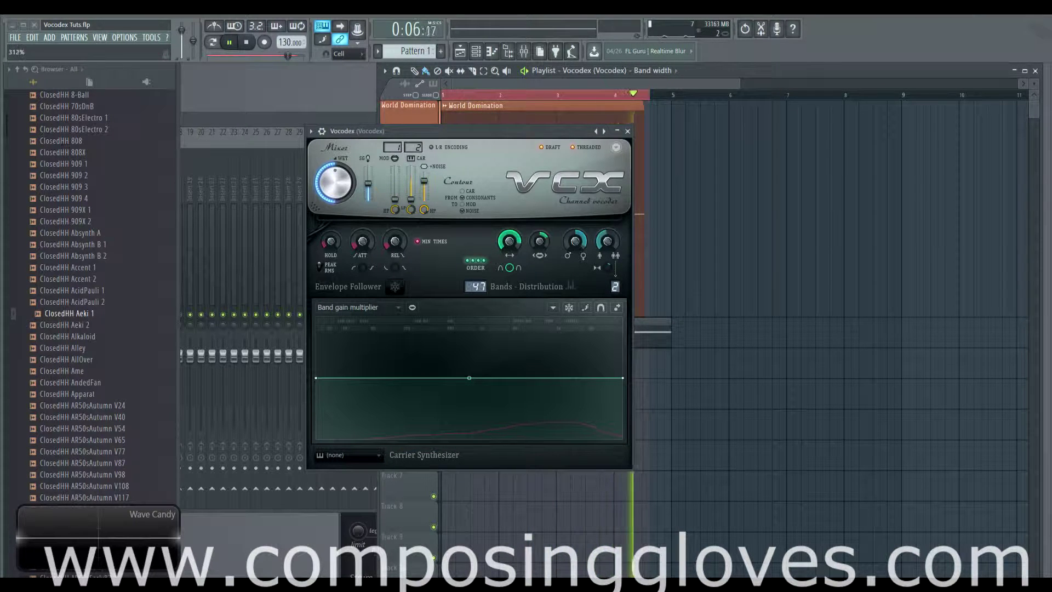
# Set the Vocodex band order to 1, stop playback and move the plugin window off the vocal clip
pyautogui.click(467, 261)
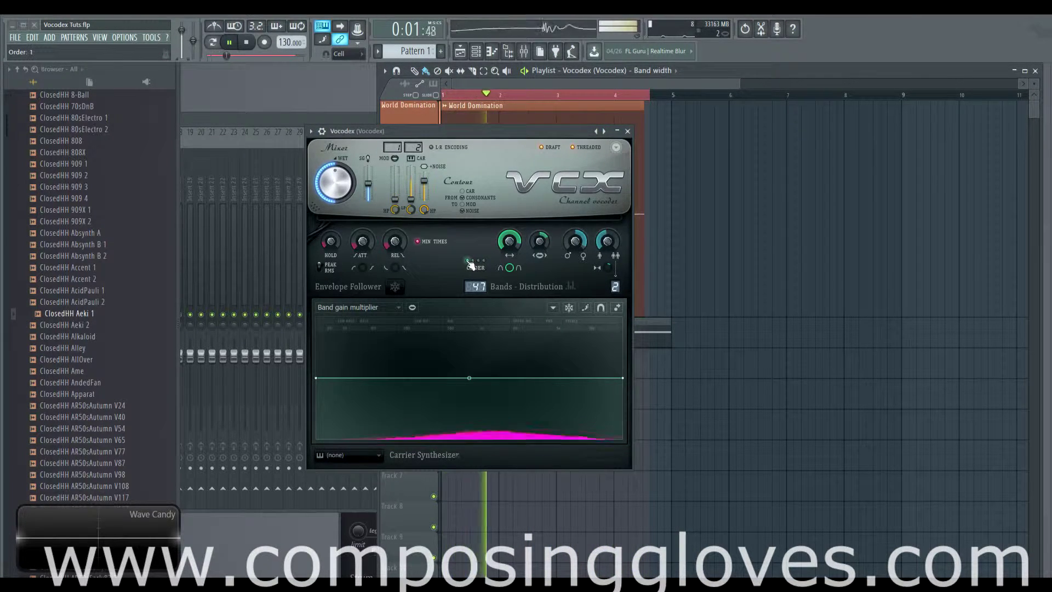
pyautogui.press('space')
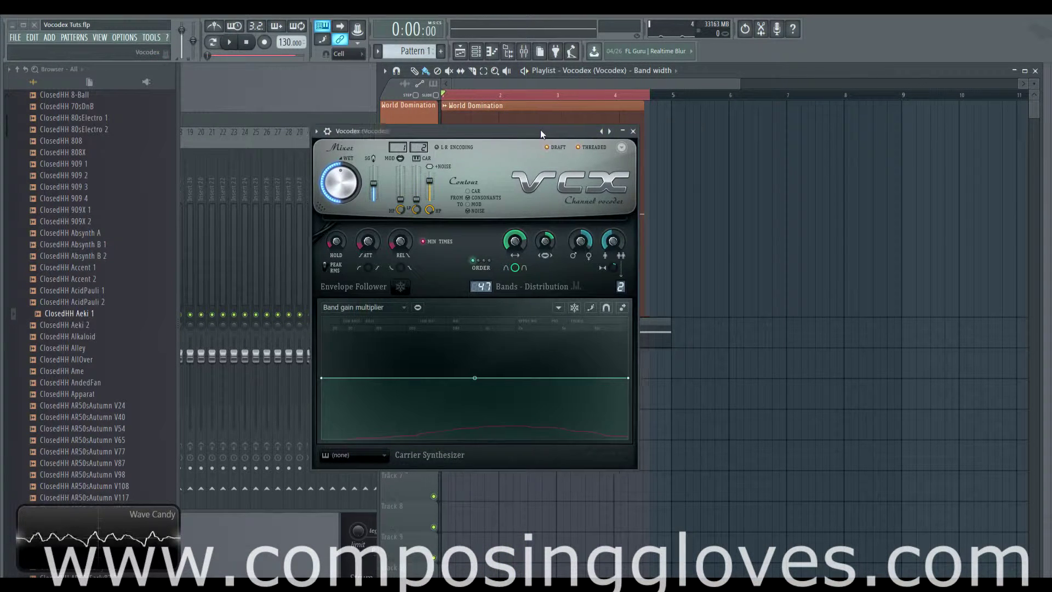
pyautogui.moveTo(540, 132); pyautogui.dragTo(843, 152)
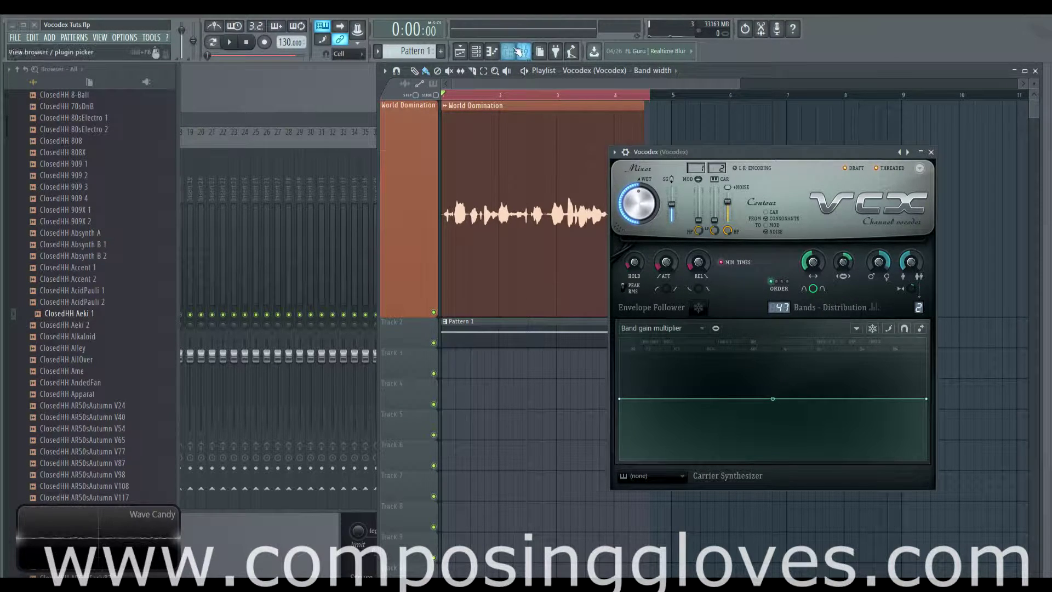
# Show the mixer and open Fruity parametric EQ 2 from the Vocodex track's effect slots
pyautogui.click(534, 52)
pyautogui.click(534, 54)
pyautogui.click(524, 54)
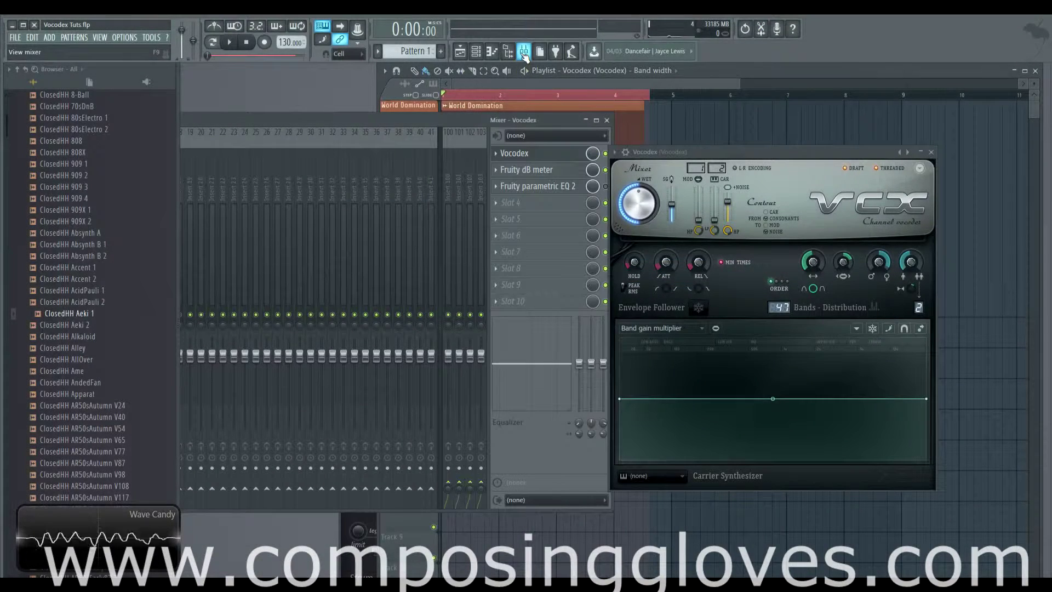
pyautogui.click(546, 189)
# Boost EQ band 4 at about 616 Hz and vary its bandwidth from a narrow peak to 40%
pyautogui.moveTo(336, 191); pyautogui.dragTo(339, 160)
pyautogui.scroll(-5, 339, 159)
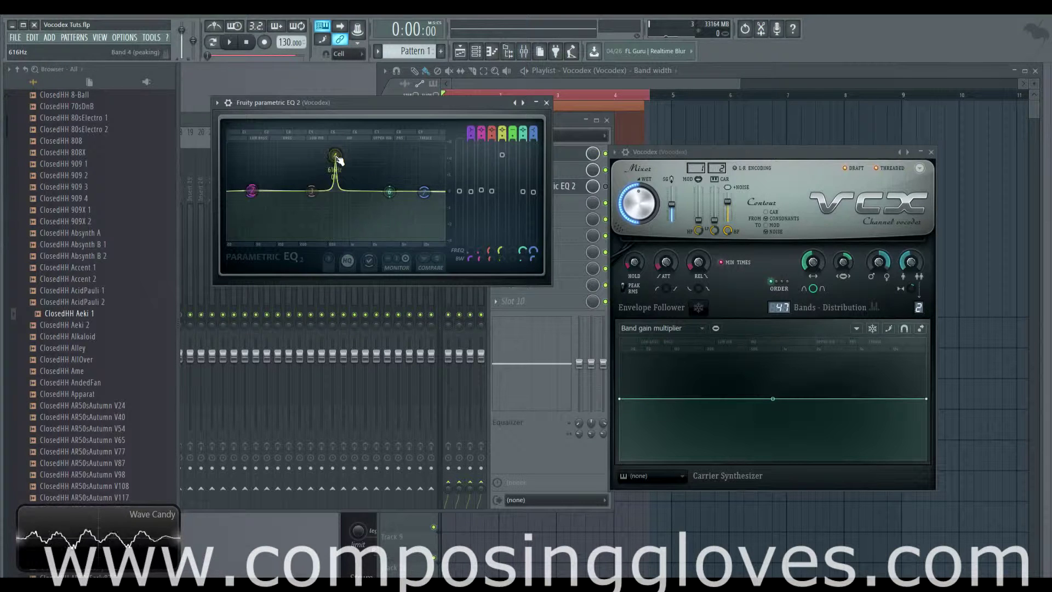
pyautogui.scroll(4, 339, 159)
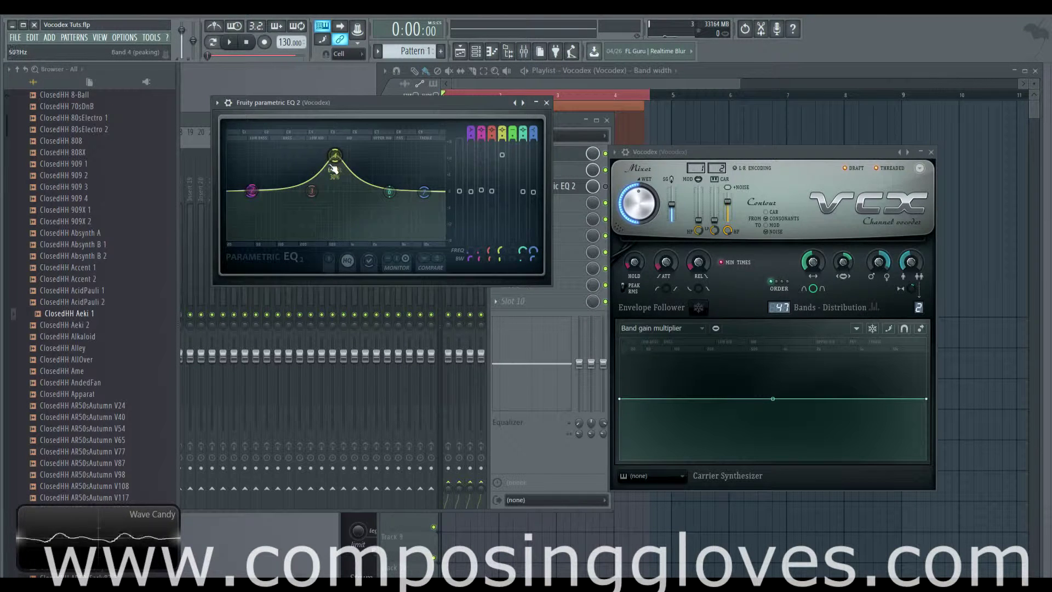
pyautogui.scroll(2, 342, 166)
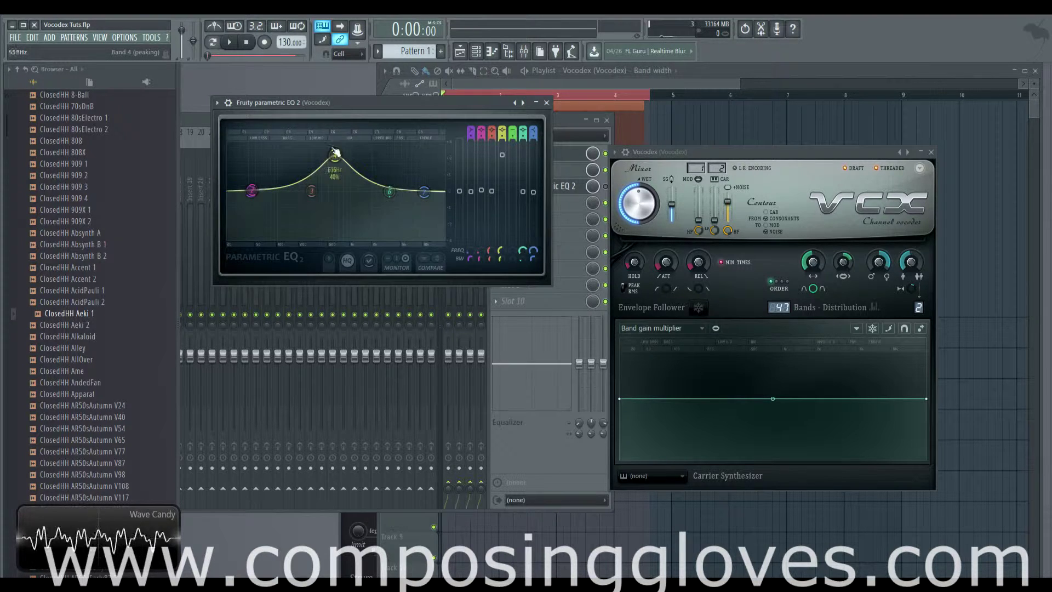
# Return EQ band 4 to flat gain, close the equalizer and move the Vocodex window over the mixer's edge
pyautogui.moveTo(334, 166); pyautogui.dragTo(342, 190)
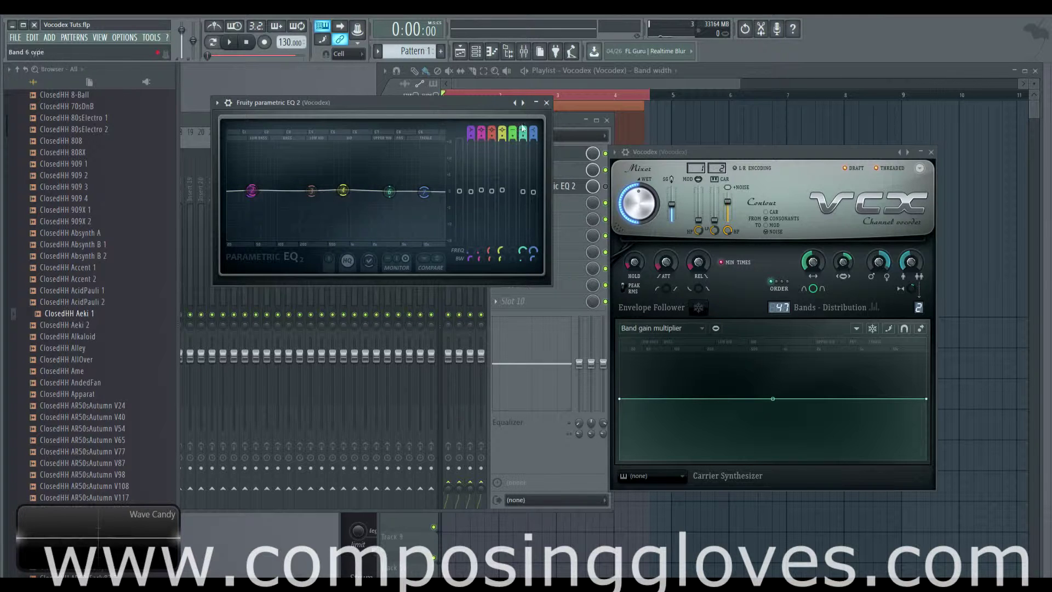
pyautogui.click(547, 102)
pyautogui.moveTo(730, 153); pyautogui.dragTo(685, 153)
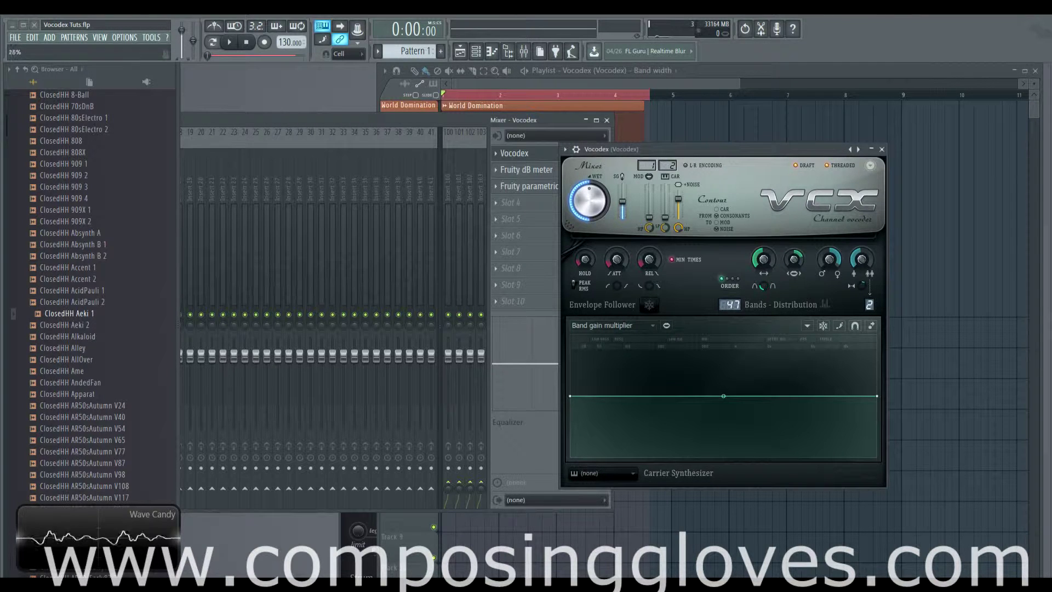
# Set the Vocodex band order to 4 and audition the vocal while lowering the filter flatness to 0%
pyautogui.click(762, 284)
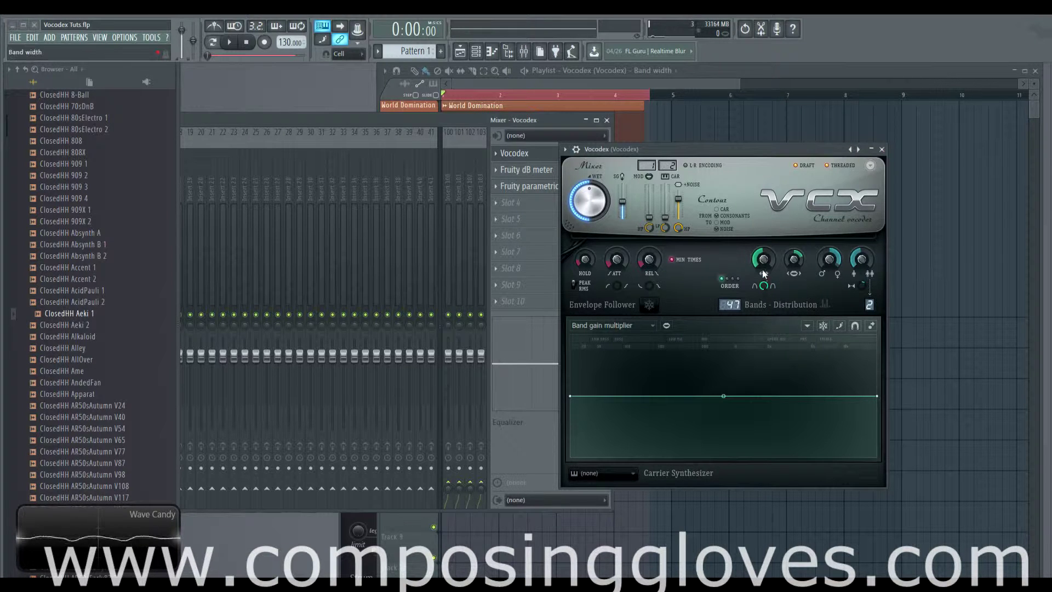
pyautogui.press('space')
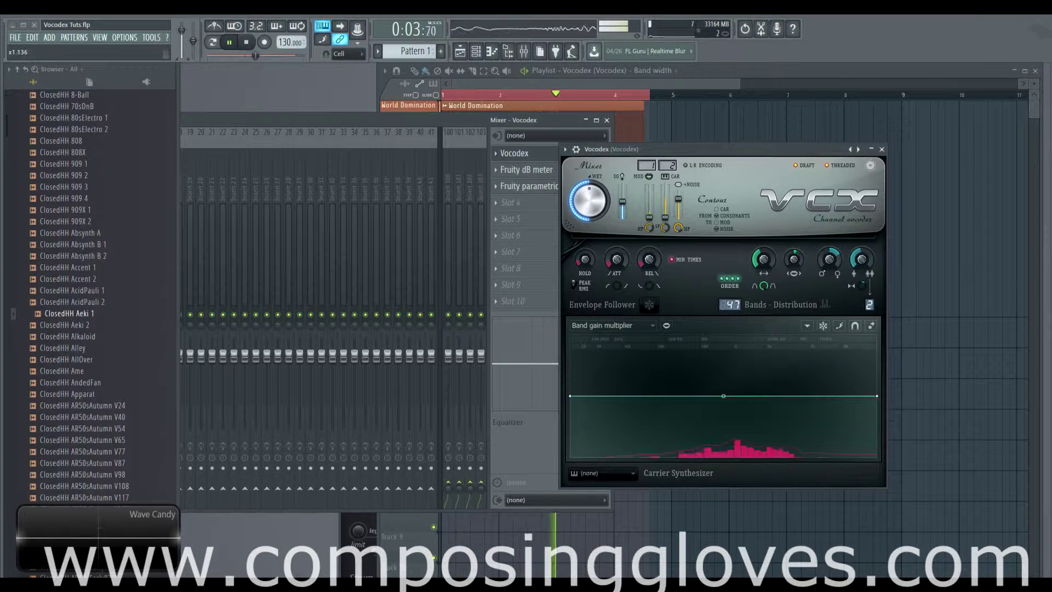
pyautogui.press('space')
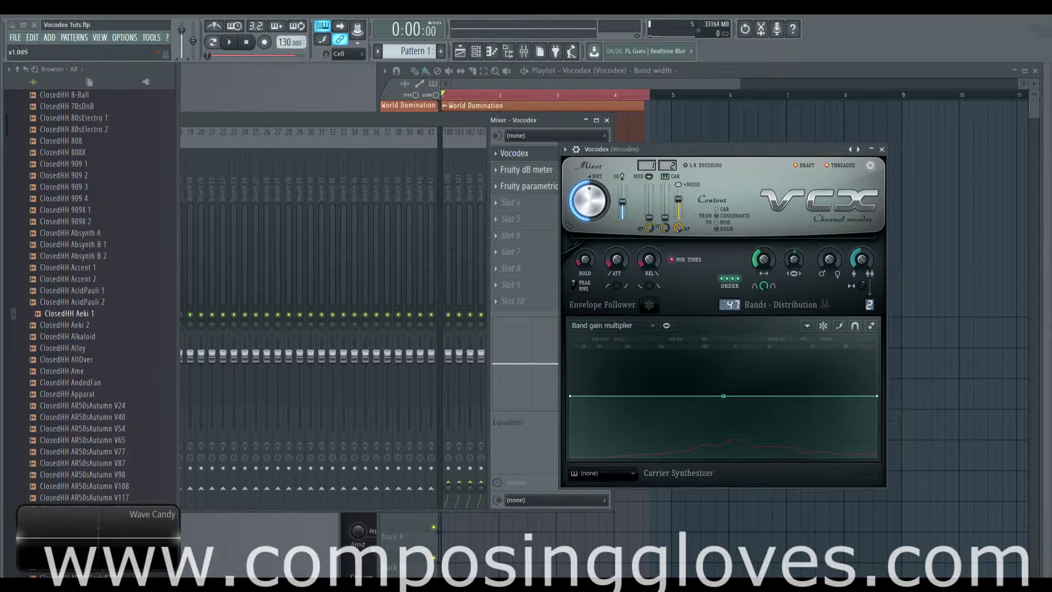
pyautogui.press('space')
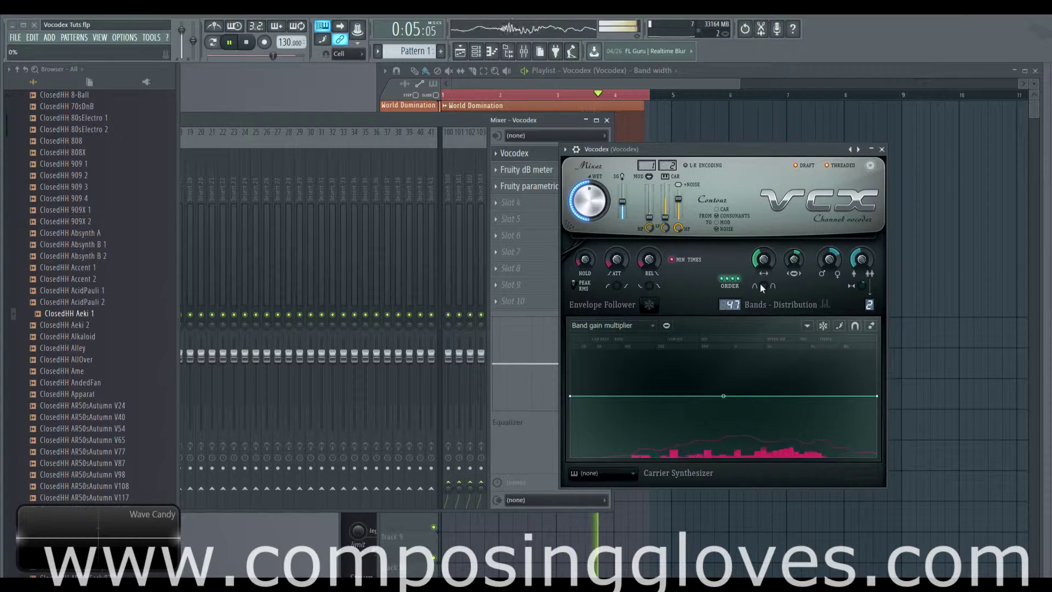
pyautogui.press('space')
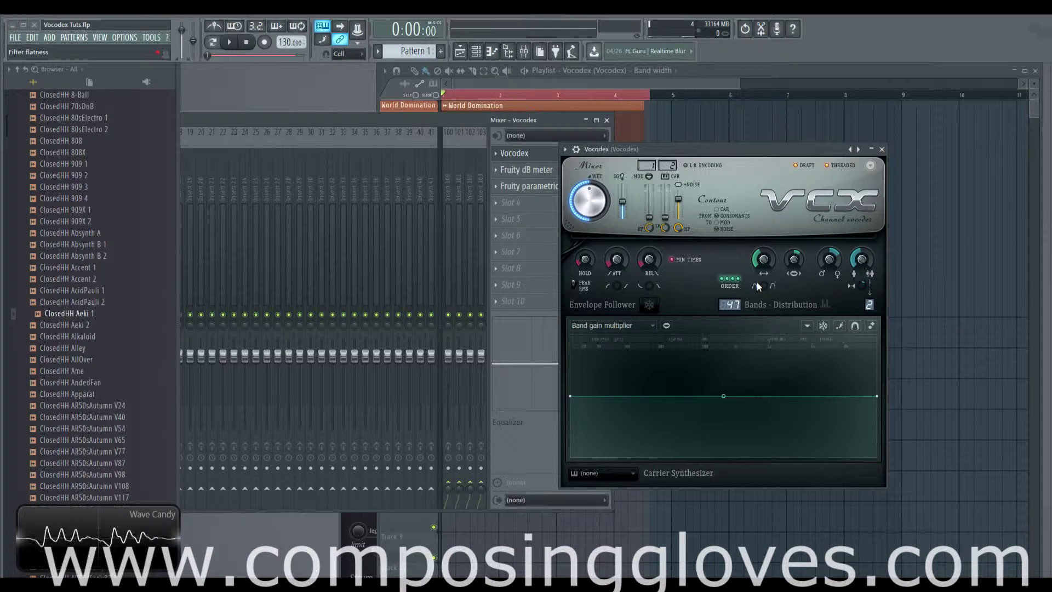
# Play the vocal again with different filter flatness settings to compare their sound
pyautogui.press('space')
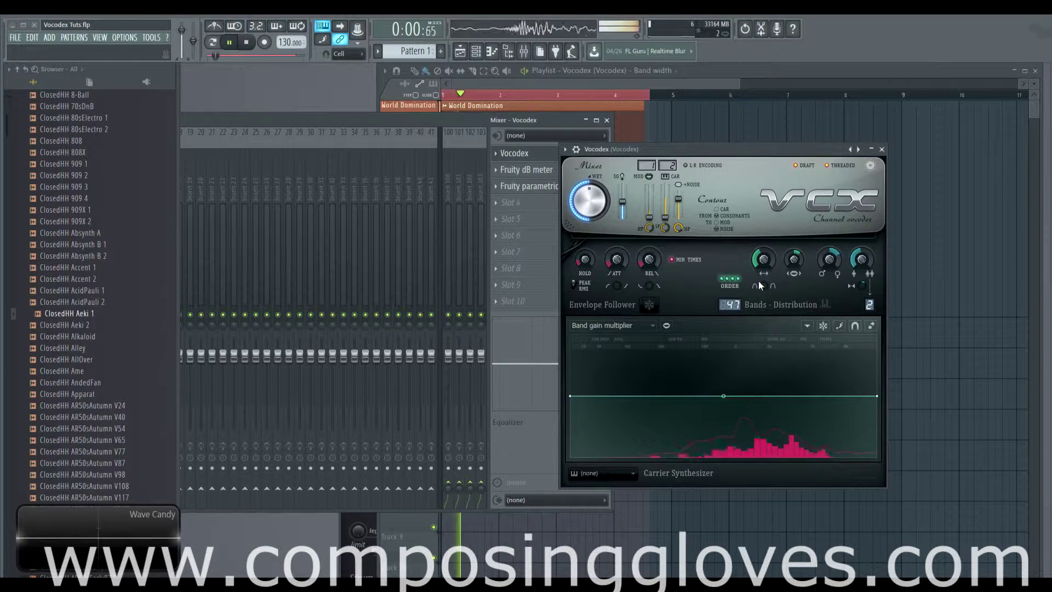
pyautogui.press('space')
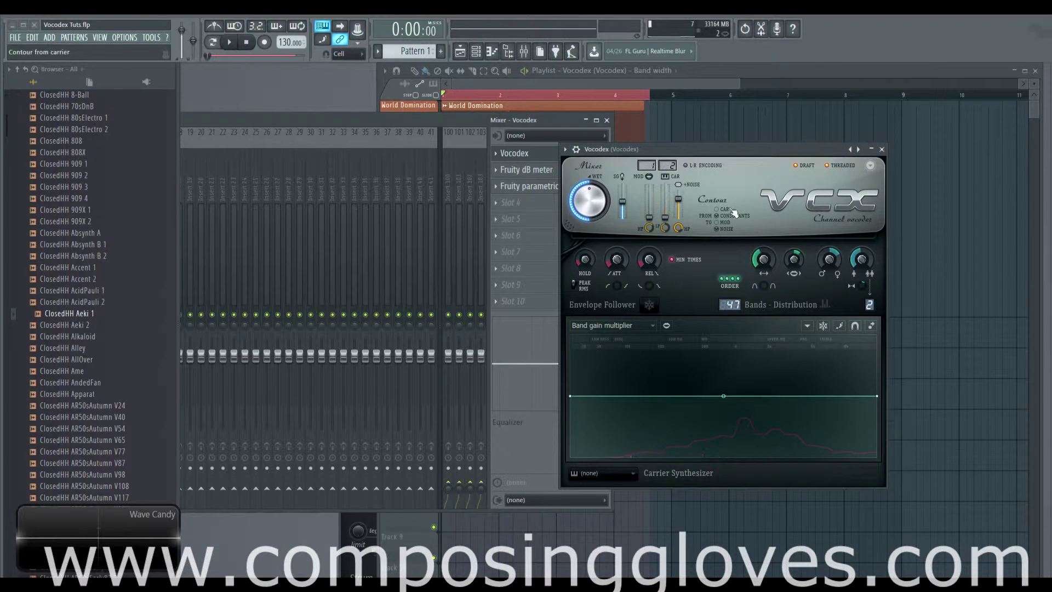
pyautogui.click(763, 286)
pyautogui.press('space')
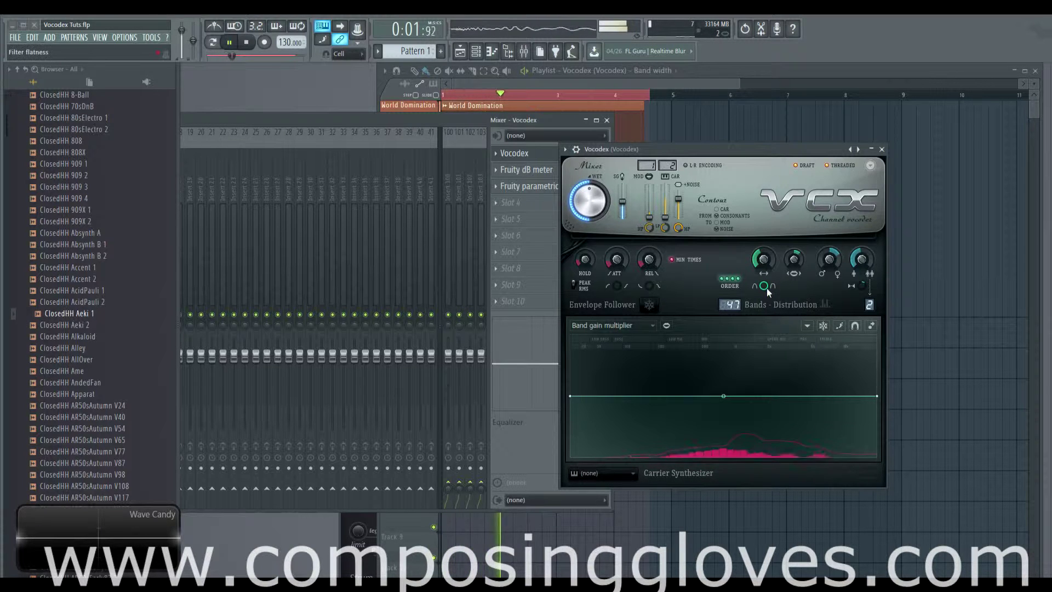
pyautogui.press('space')
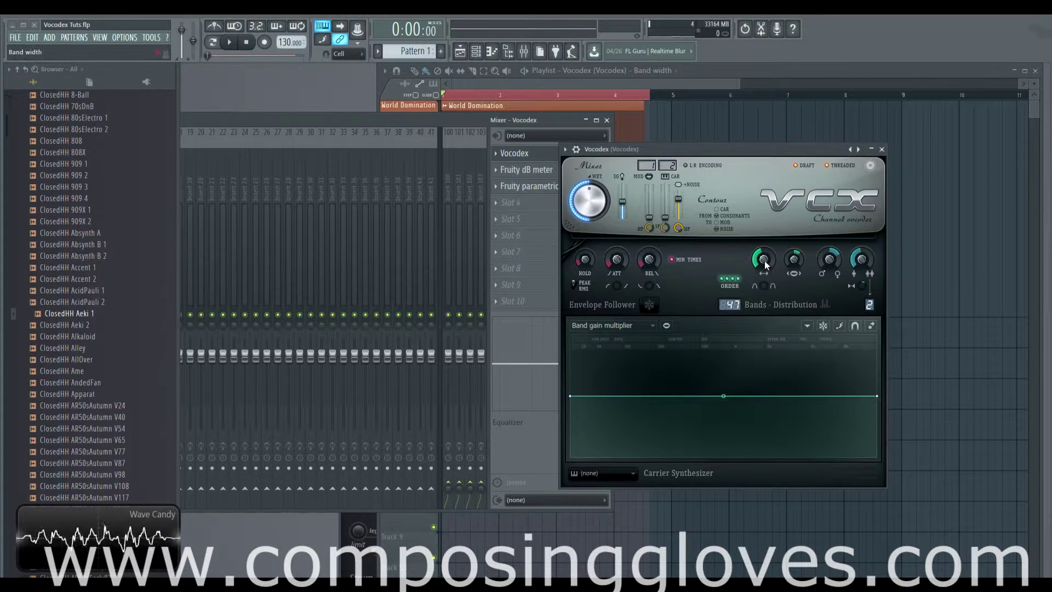
# Raise the band width to its maximum, then play the vocal while lowering the band width to 1%
pyautogui.moveTo(764, 261); pyautogui.dragTo(764, 246)
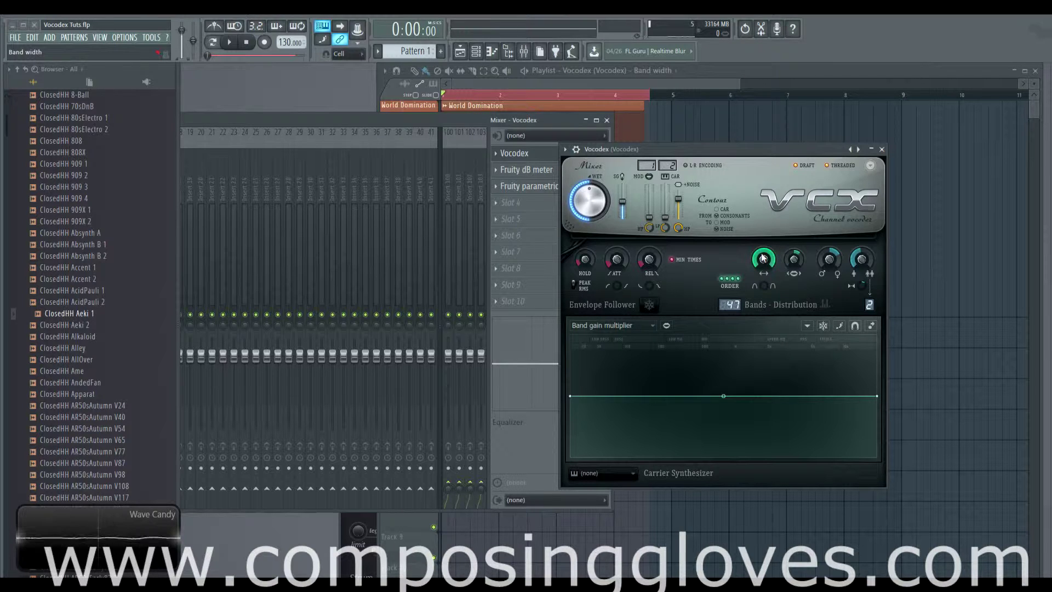
pyautogui.press('space')
pyautogui.moveTo(763, 260); pyautogui.dragTo(763, 295)
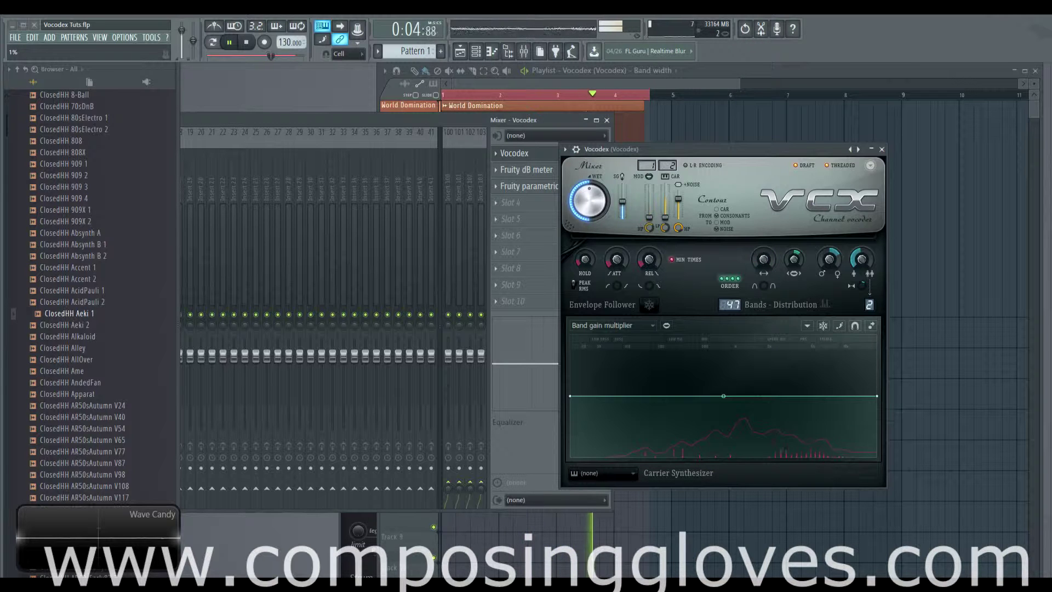
pyautogui.press('space')
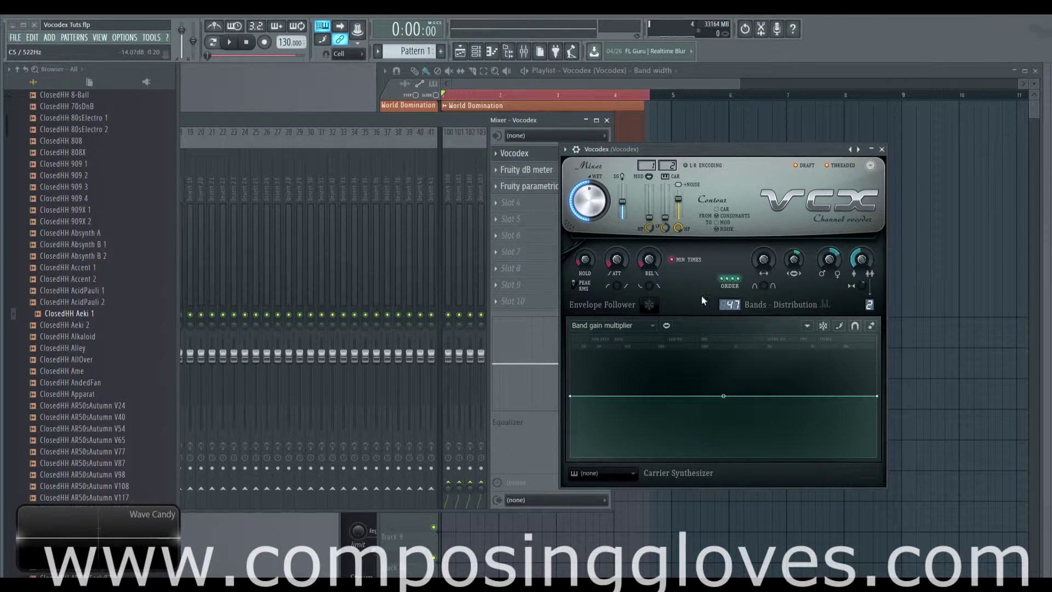
# Lower the mixer window, reopen Fruity parametric EQ 2 and demonstrate a narrow boost on band 4 before bringing it back near flat
pyautogui.moveTo(551, 117); pyautogui.dragTo(544, 269)
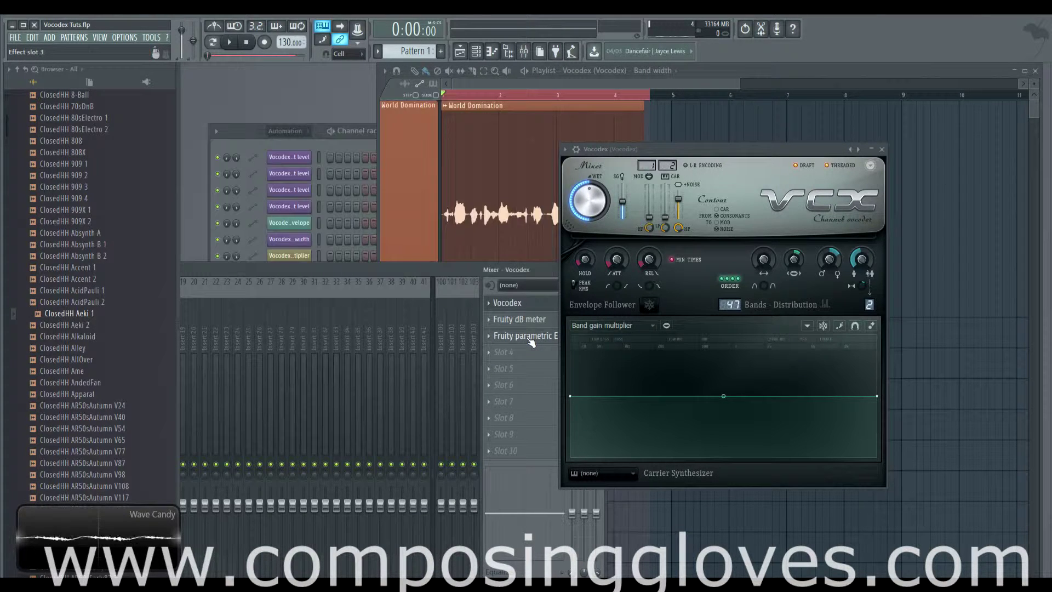
pyautogui.click(530, 342)
pyautogui.moveTo(346, 191); pyautogui.dragTo(347, 146)
pyautogui.scroll(3, 350, 147)
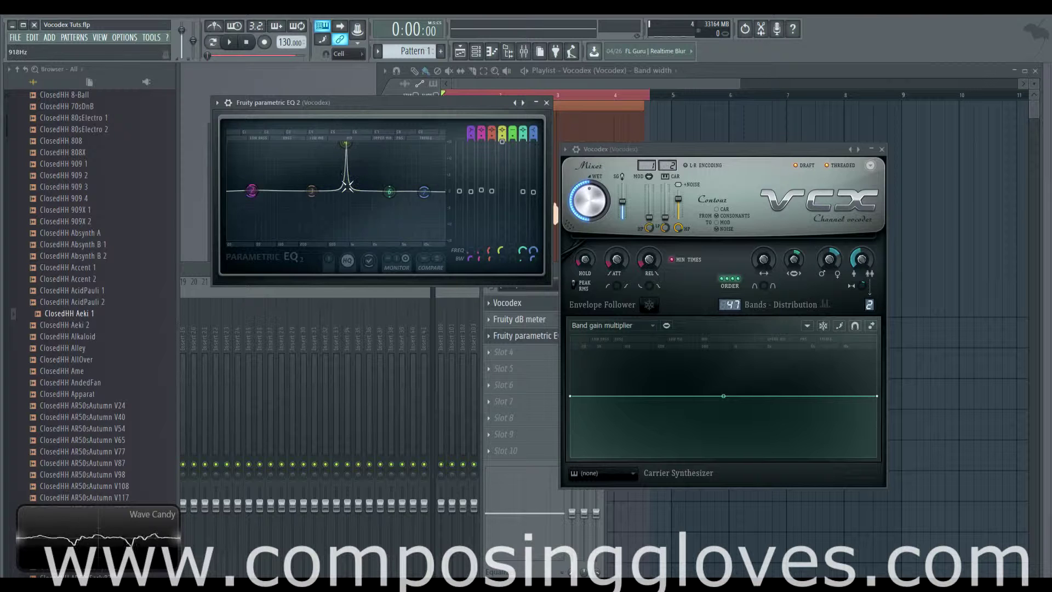
pyautogui.moveTo(350, 153); pyautogui.dragTo(347, 190)
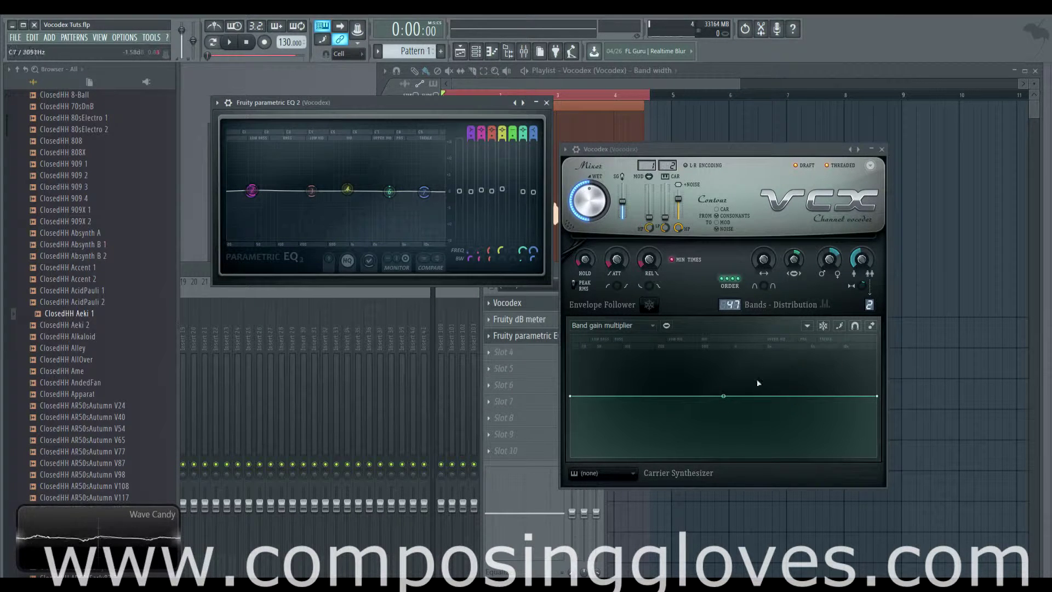
# Demonstrate deep cuts on EQ bands 1, 3 and 6 around the band 4 peak, then return the cut bands close to flat
pyautogui.moveTo(346, 192); pyautogui.dragTo(304, 237)
pyautogui.moveTo(252, 191); pyautogui.dragTo(276, 239)
pyautogui.moveTo(387, 191); pyautogui.dragTo(377, 240)
pyautogui.moveTo(421, 191)
pyautogui.mouseDown()
pyautogui.moveTo(424, 239)
pyautogui.moveTo(425, 184)
pyautogui.mouseUp()
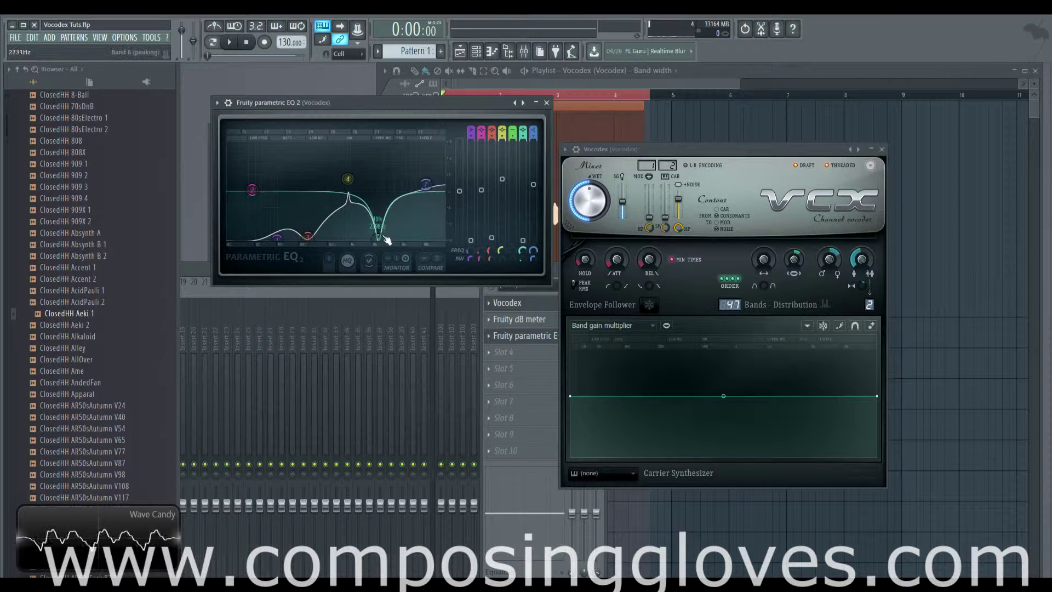
pyautogui.moveTo(378, 239); pyautogui.dragTo(373, 192)
pyautogui.moveTo(307, 236); pyautogui.dragTo(263, 195)
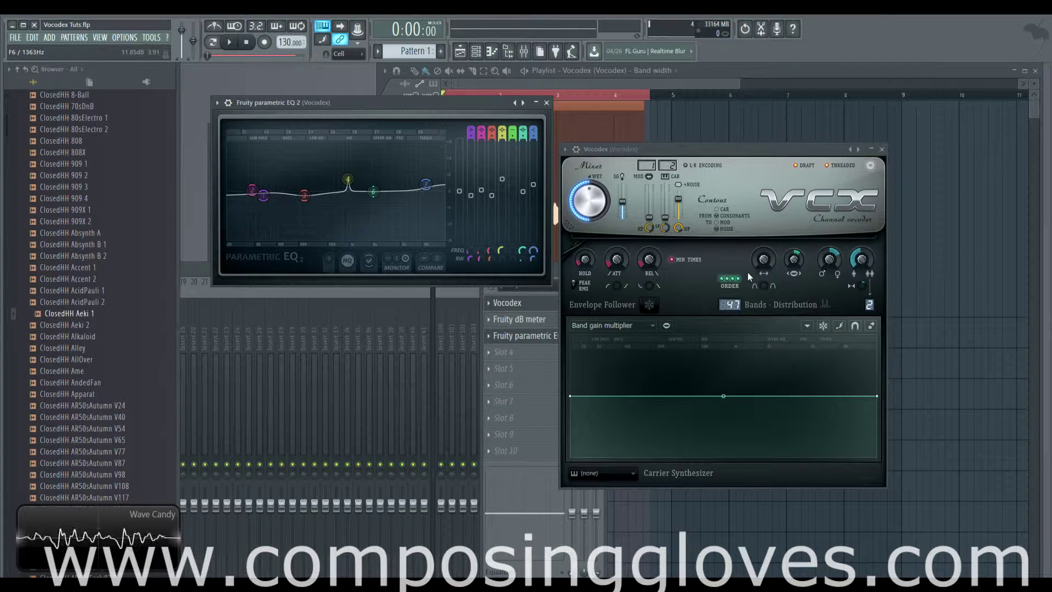
# Return EQ band 4 to flat gain at about 1014 Hz, close the equalizer and move the Vocodex window up over the playlist
pyautogui.moveTo(763, 258); pyautogui.dragTo(763, 268)
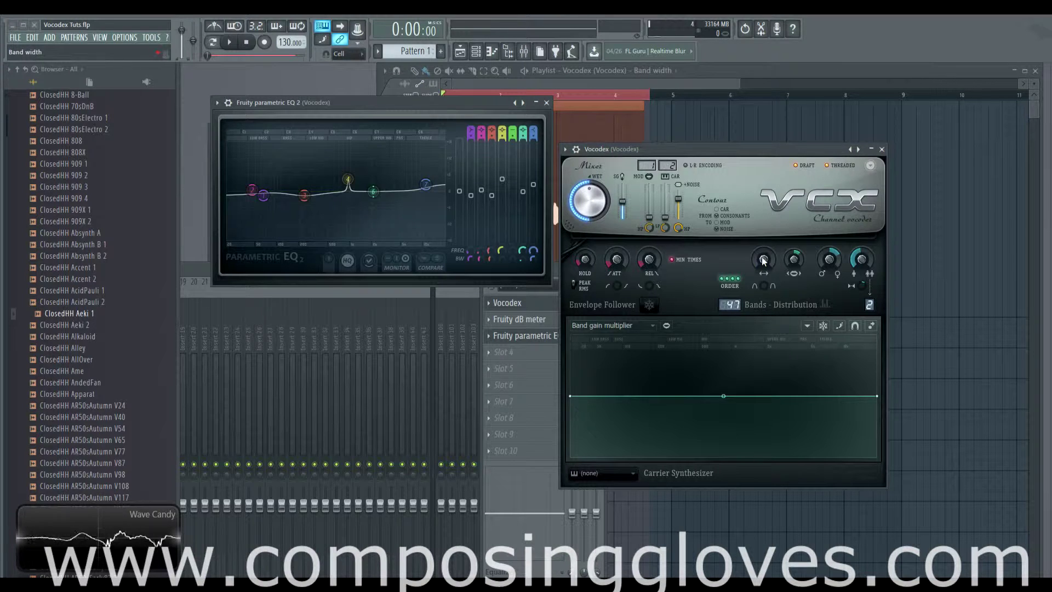
pyautogui.moveTo(761, 258)
pyautogui.mouseDown()
pyautogui.moveTo(761, 241)
pyautogui.moveTo(765, 263)
pyautogui.mouseUp()
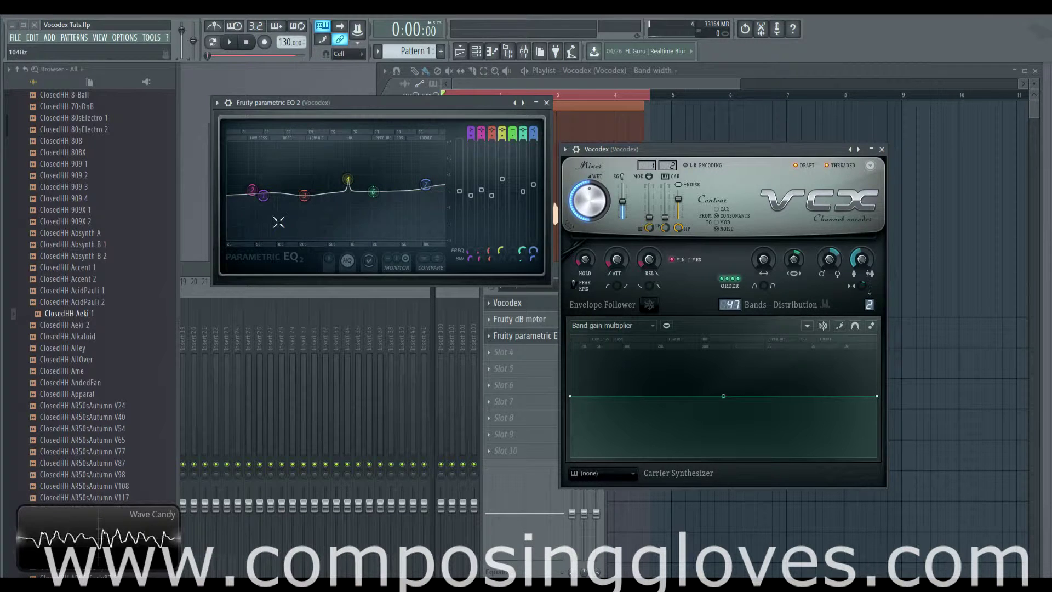
pyautogui.moveTo(348, 179); pyautogui.dragTo(351, 192)
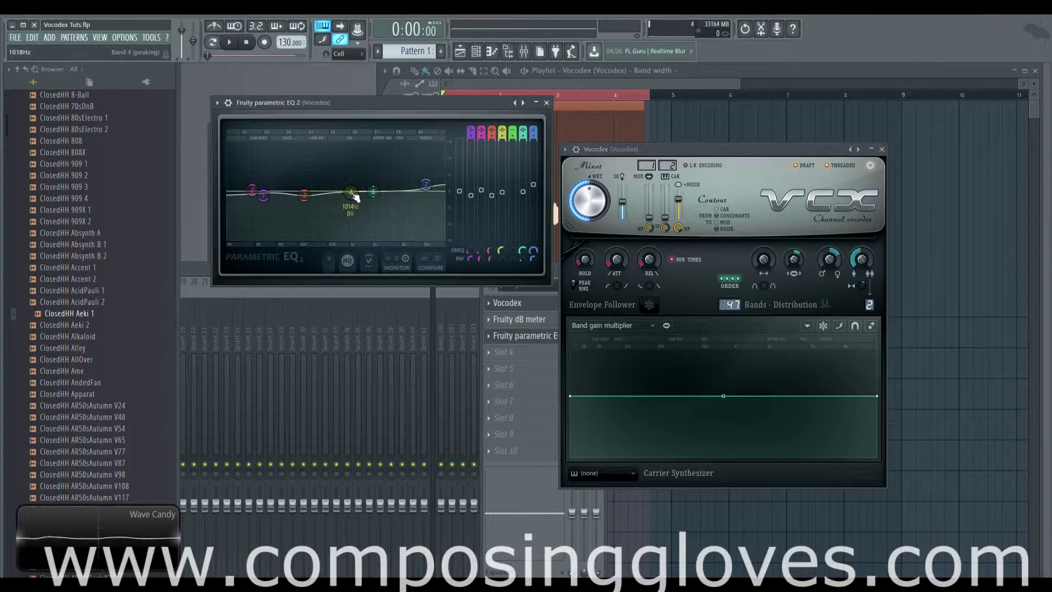
pyautogui.click(546, 103)
pyautogui.moveTo(713, 152); pyautogui.dragTo(733, 121)
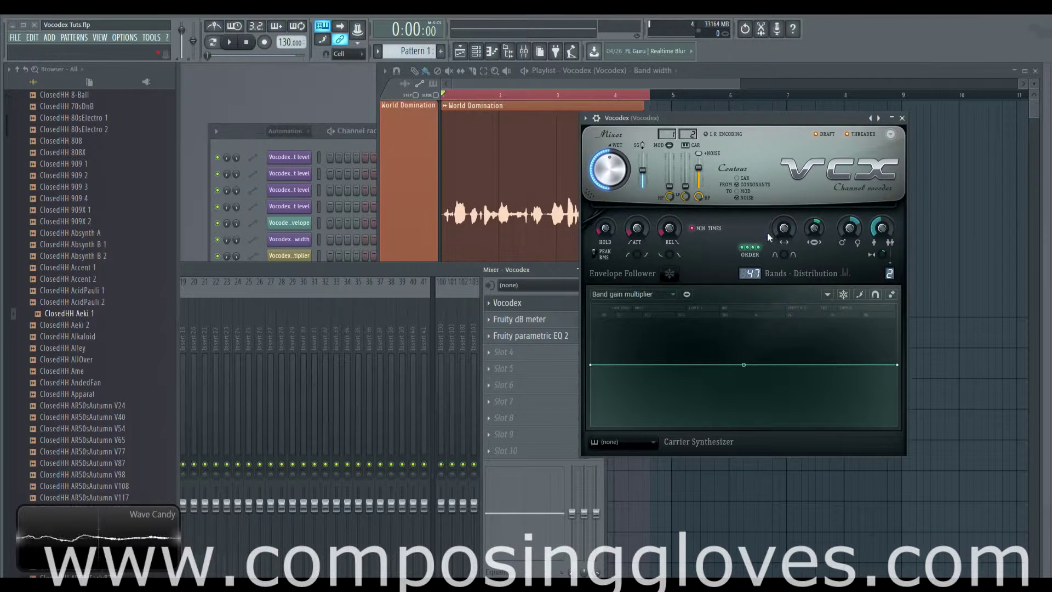
# Raise the band width, vary the modulator band width multiplier between x4.000 and x0.801, and audition the vocal
pyautogui.moveTo(783, 229); pyautogui.dragTo(783, 203)
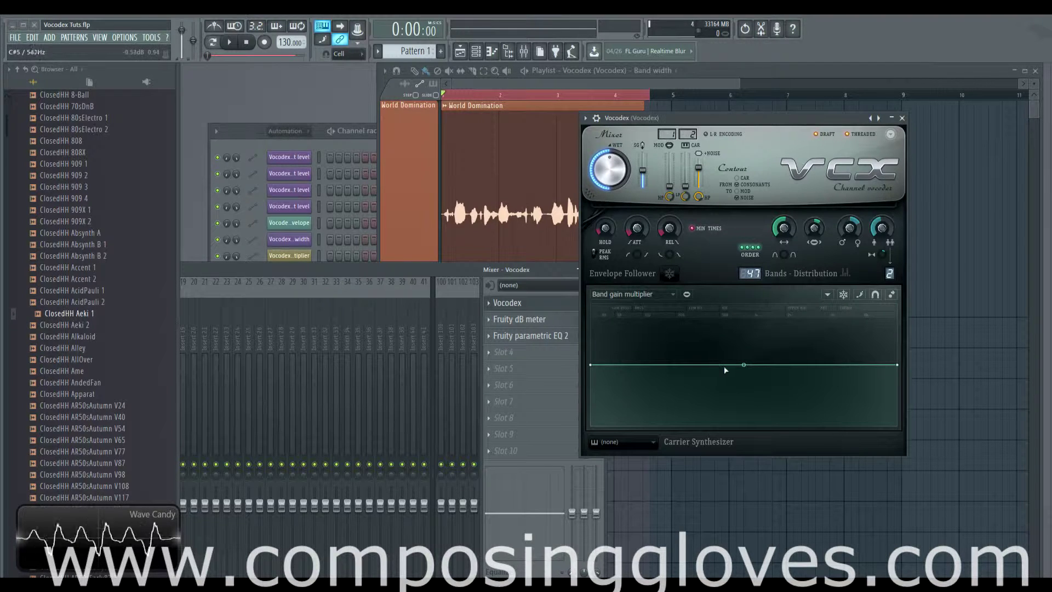
pyautogui.moveTo(812, 230); pyautogui.dragTo(812, 271)
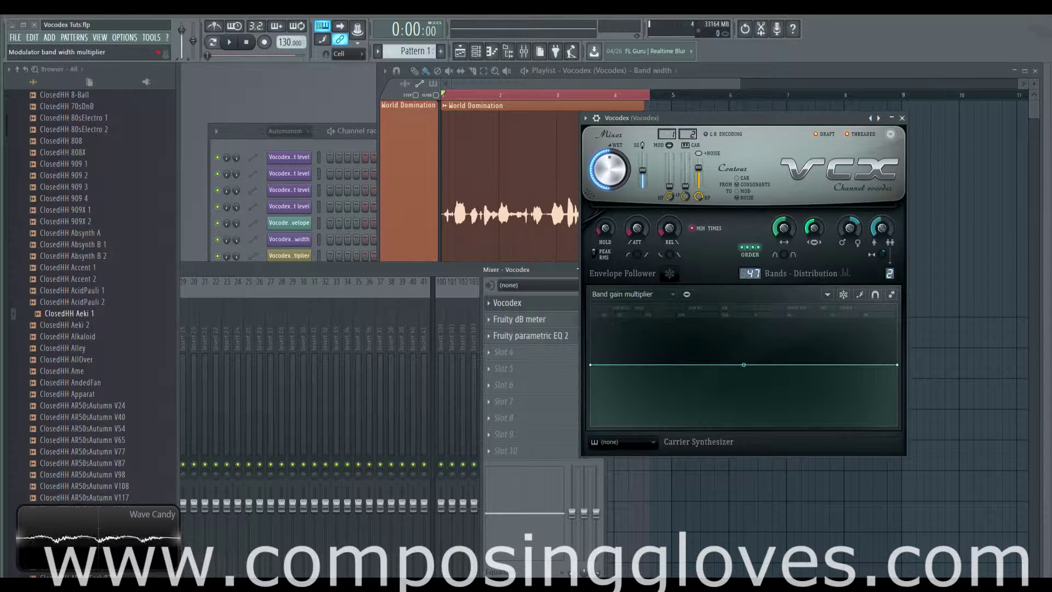
pyautogui.moveTo(813, 228); pyautogui.dragTo(814, 213)
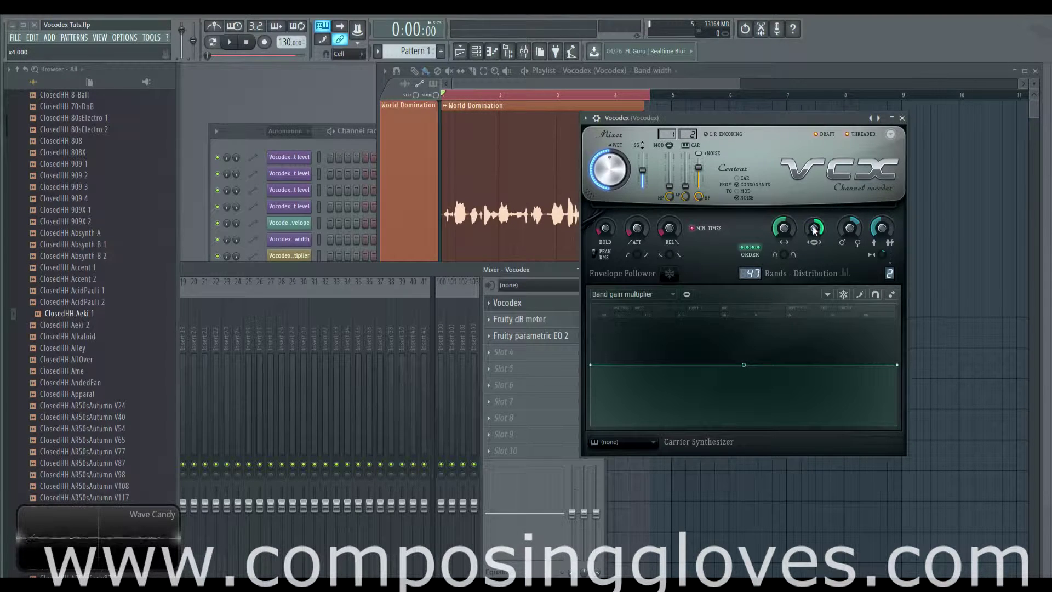
pyautogui.moveTo(814, 222); pyautogui.dragTo(814, 232)
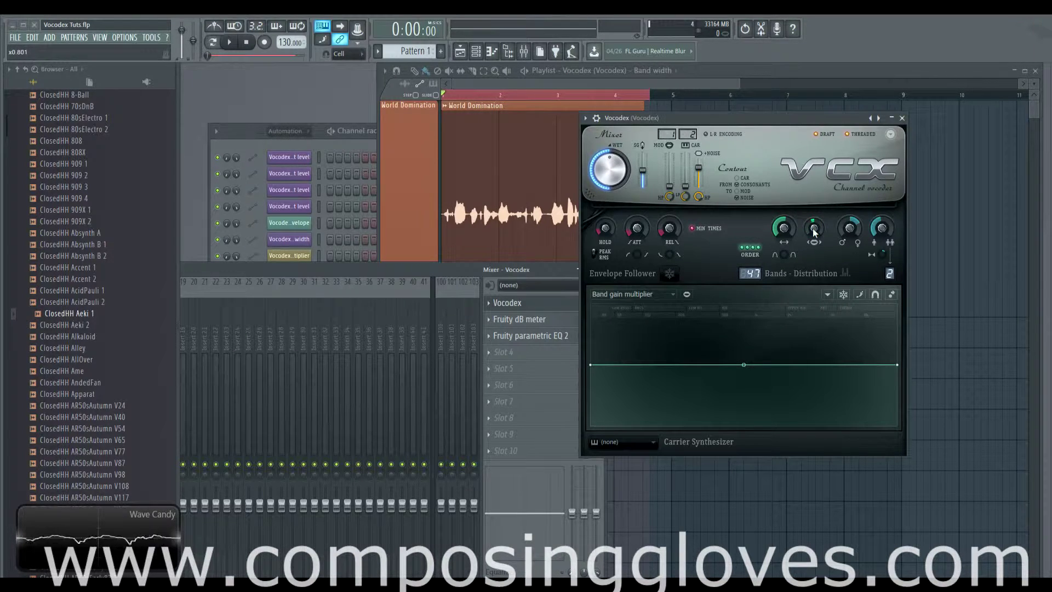
pyautogui.press('space')
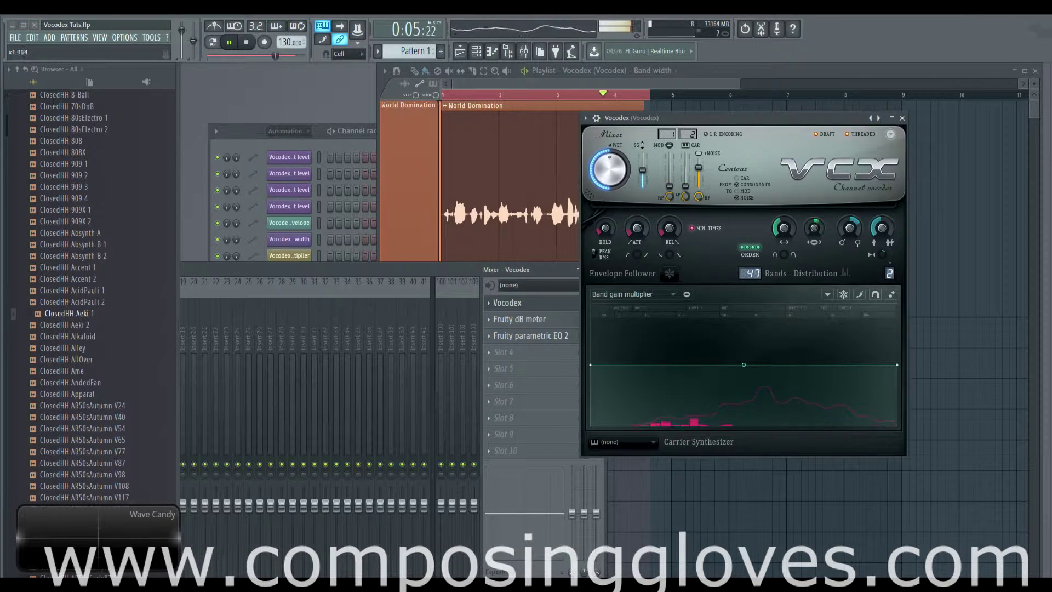
pyautogui.press('space')
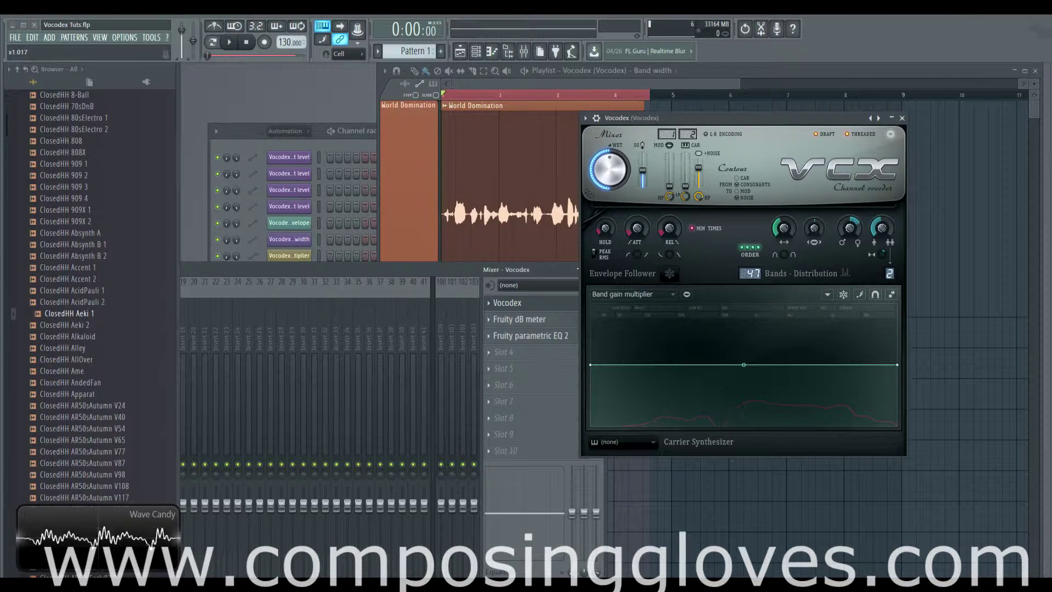
# Reset the modulator band width multiplier's controller link with conflicts removed, and test the control during playback
pyautogui.click(522, 85)
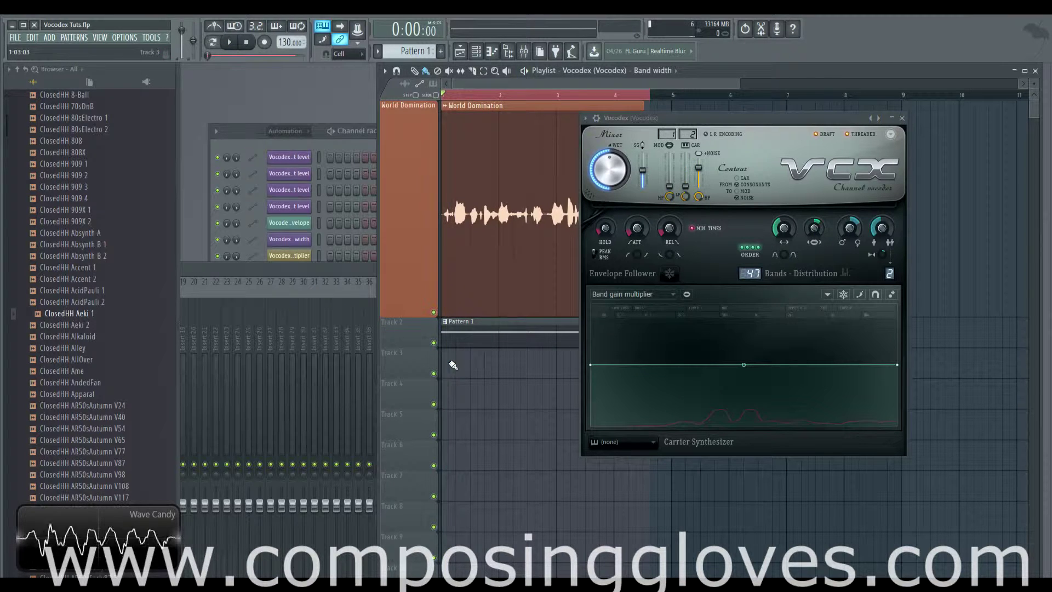
pyautogui.rightClick(815, 231)
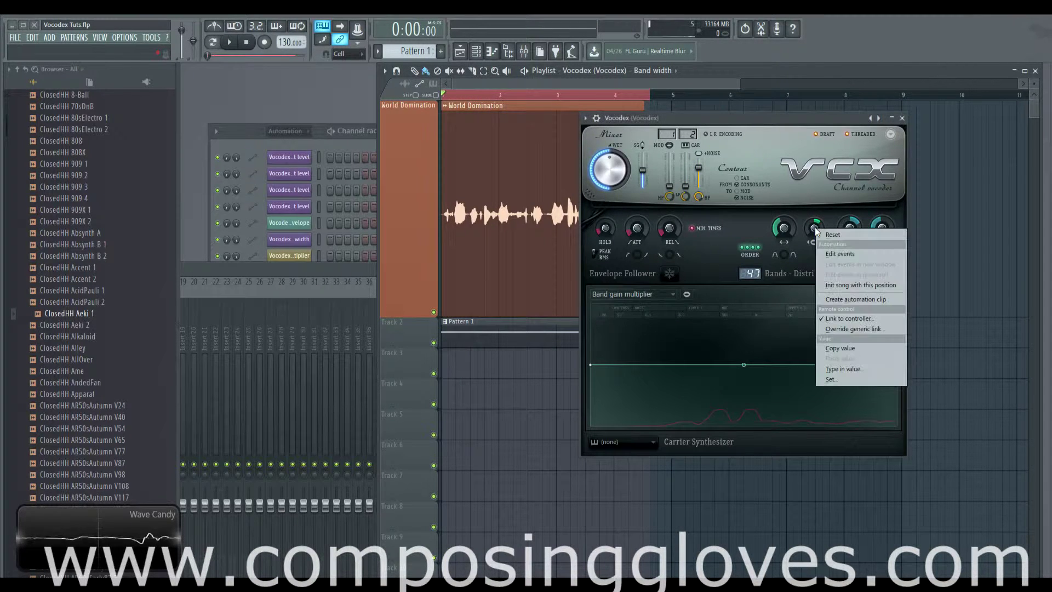
pyautogui.click(839, 319)
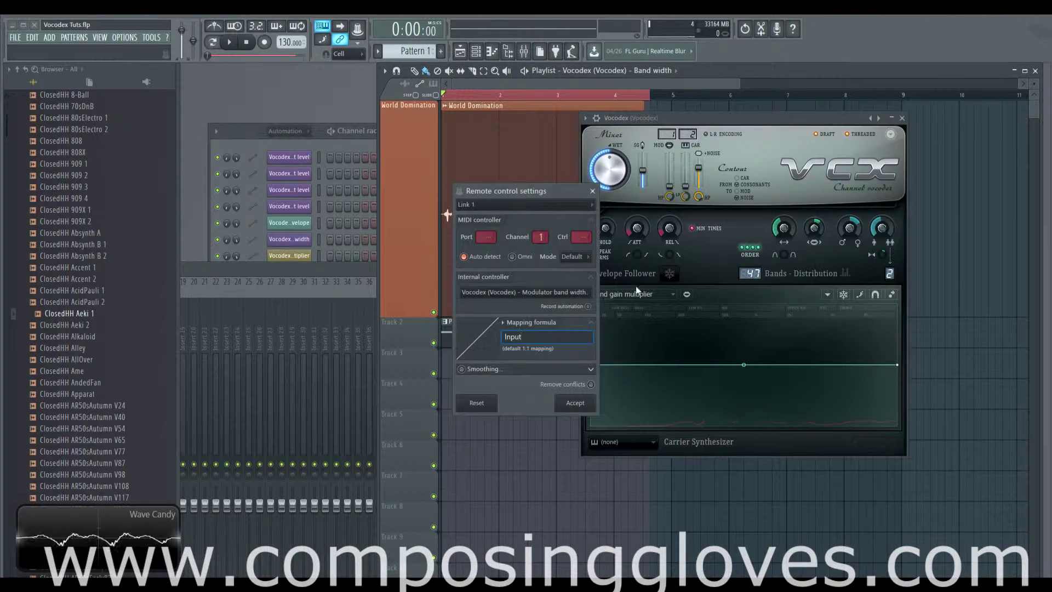
pyautogui.click(591, 384)
pyautogui.click(482, 406)
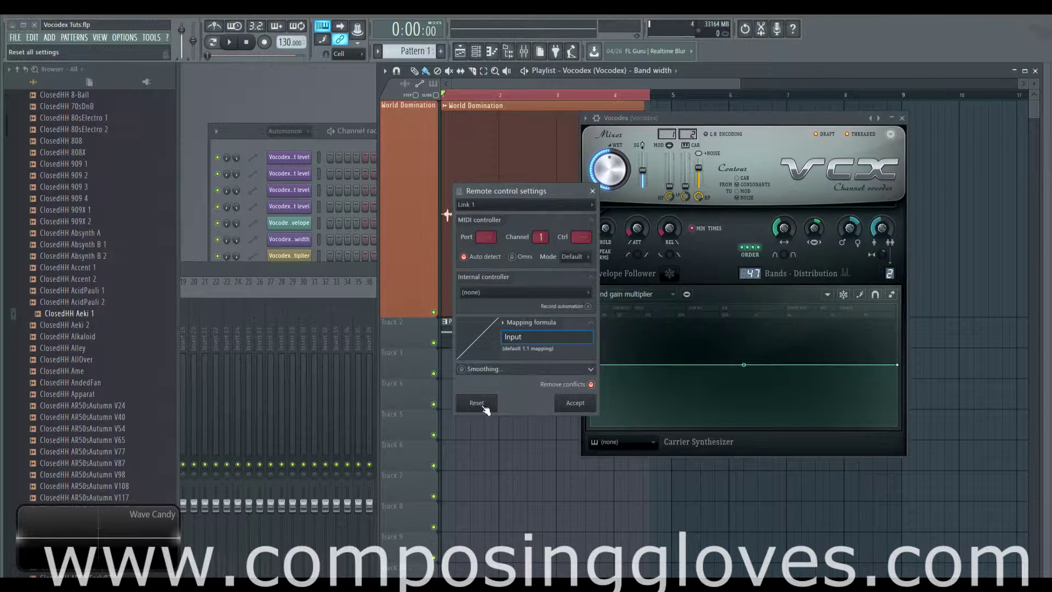
pyautogui.click(575, 403)
pyautogui.press('space')
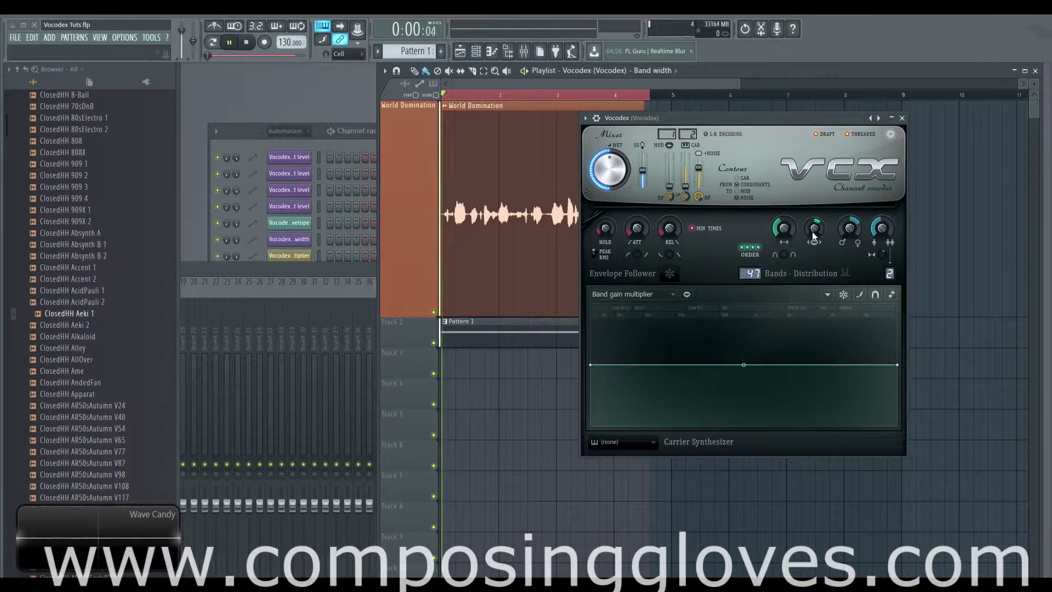
pyautogui.press('space')
# Open and accept the generic link override settings for the modulator band width multiplier, then play the vocal to test the control
pyautogui.rightClick(814, 230)
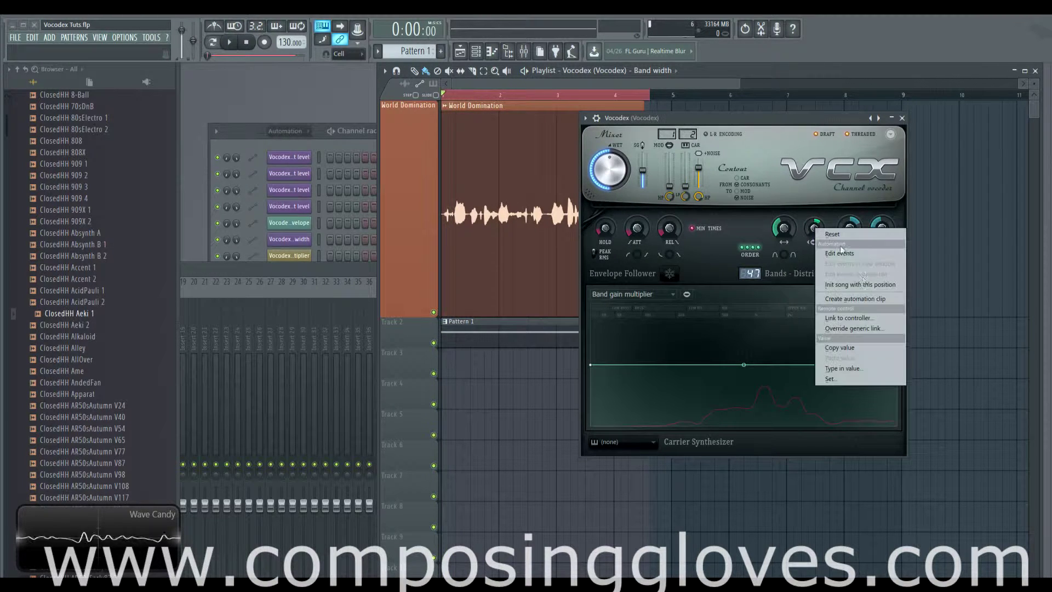
pyautogui.click(887, 329)
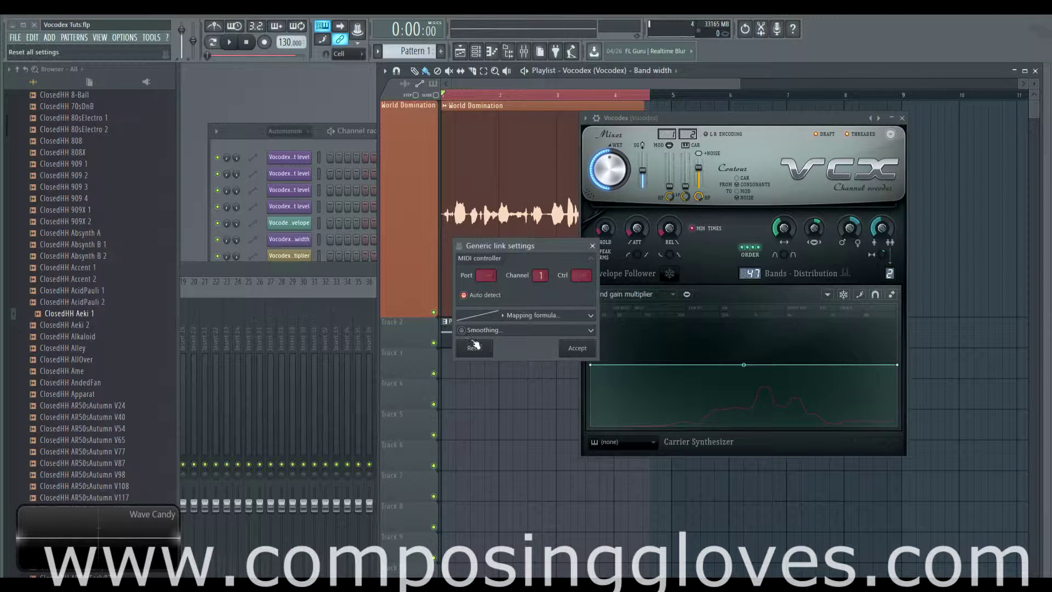
pyautogui.click(577, 348)
pyautogui.press('space')
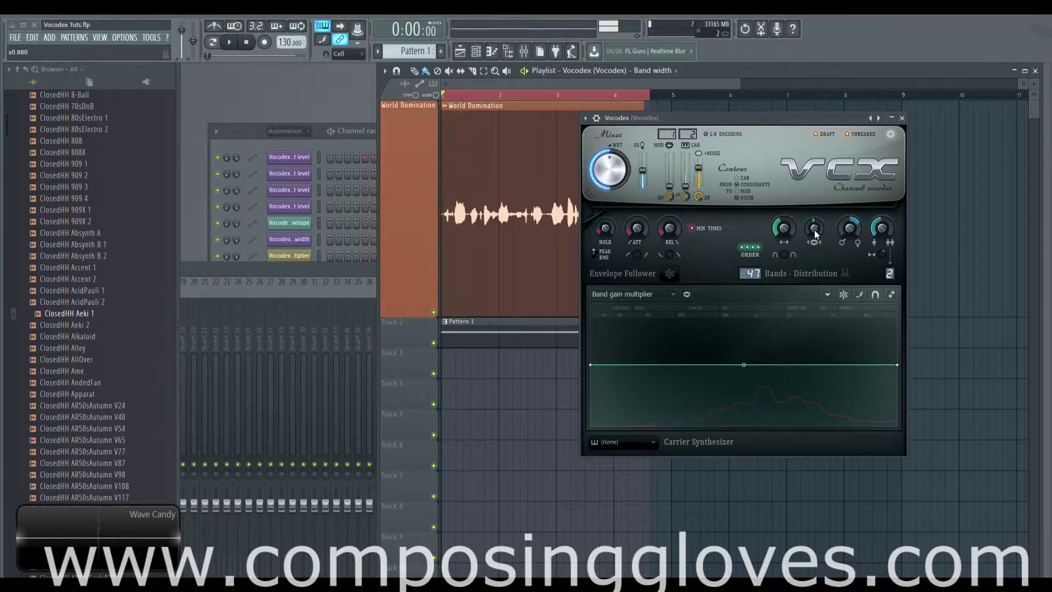
# Set the modulator band width multiplier's internal controller to none, turn off auto detect, and accept the link settings
pyautogui.rightClick(815, 233)
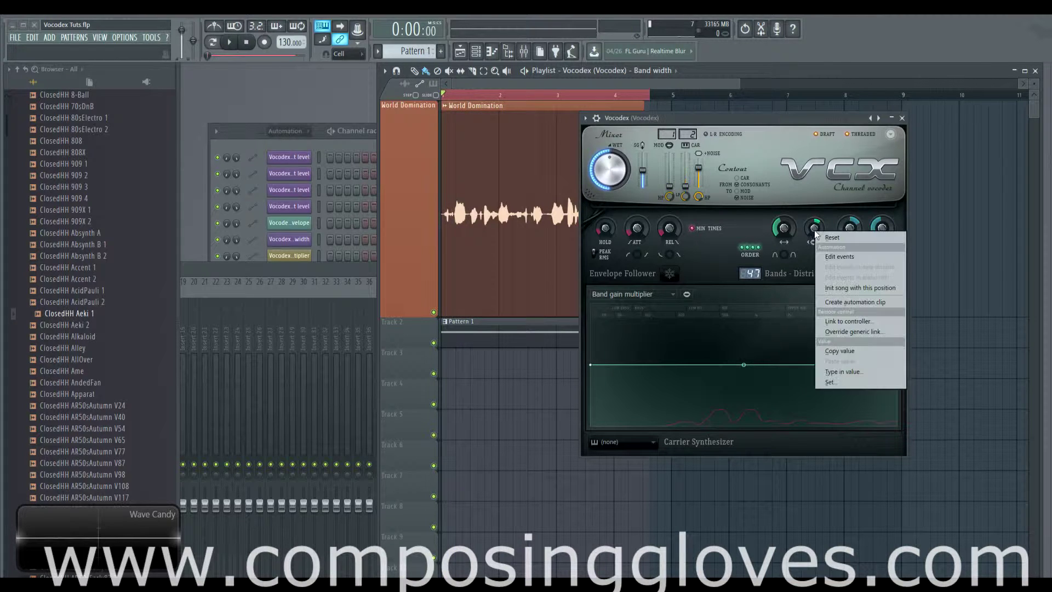
pyautogui.click(886, 323)
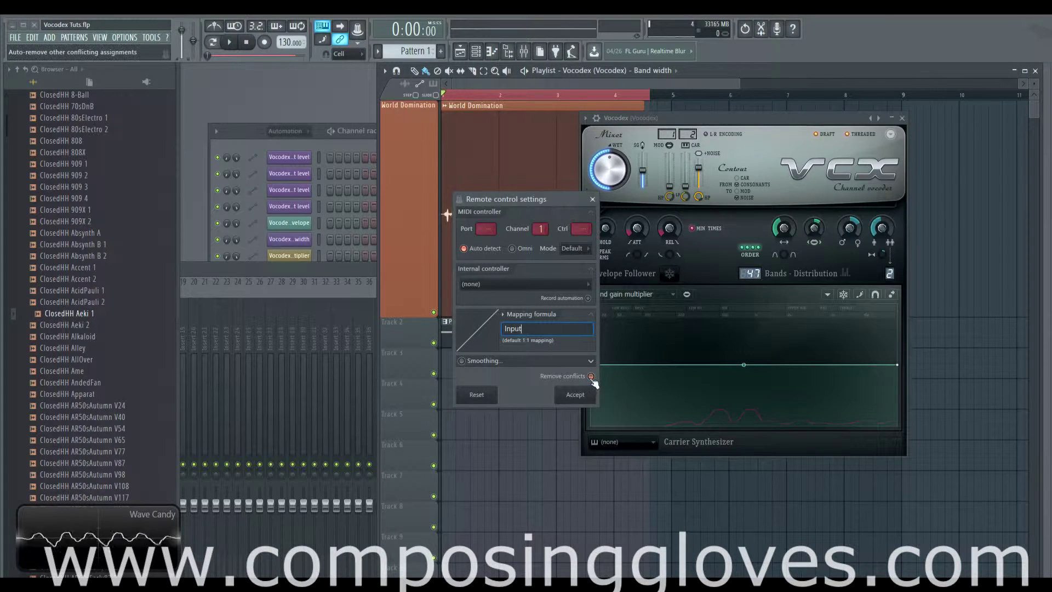
pyautogui.click(550, 285)
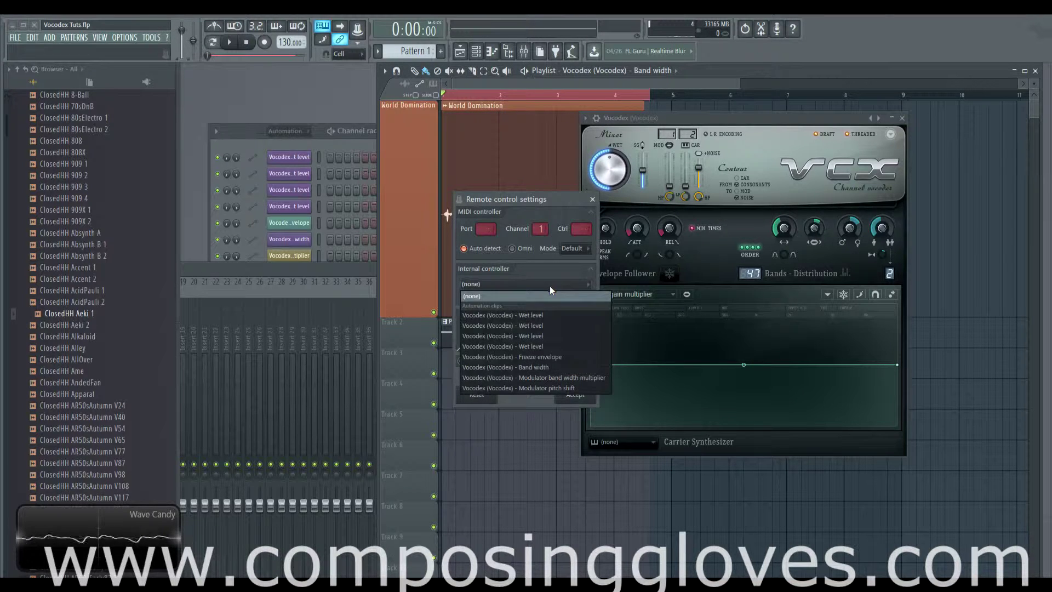
pyautogui.click(559, 297)
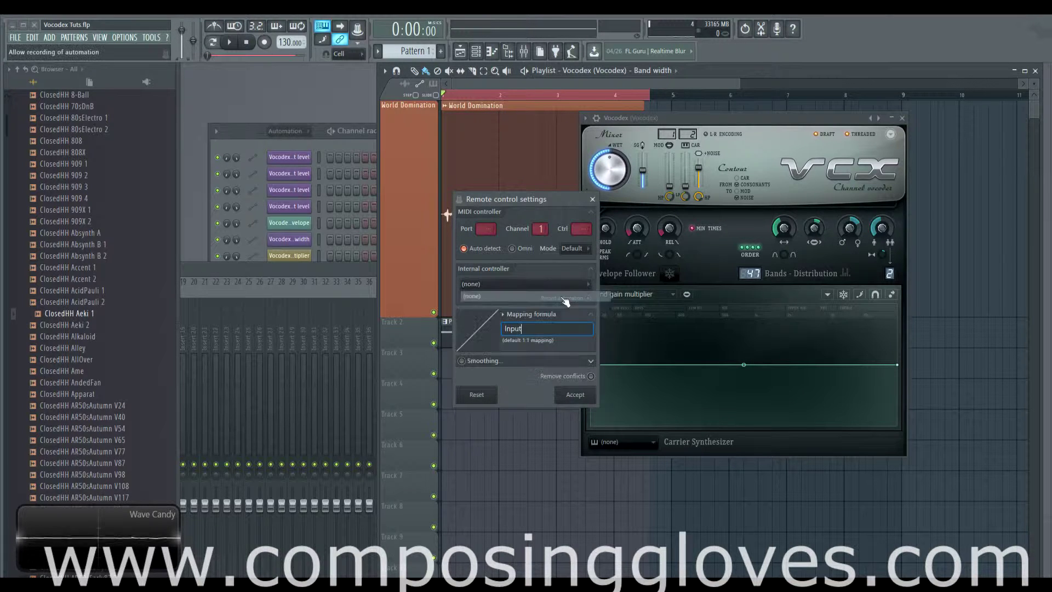
pyautogui.click(485, 251)
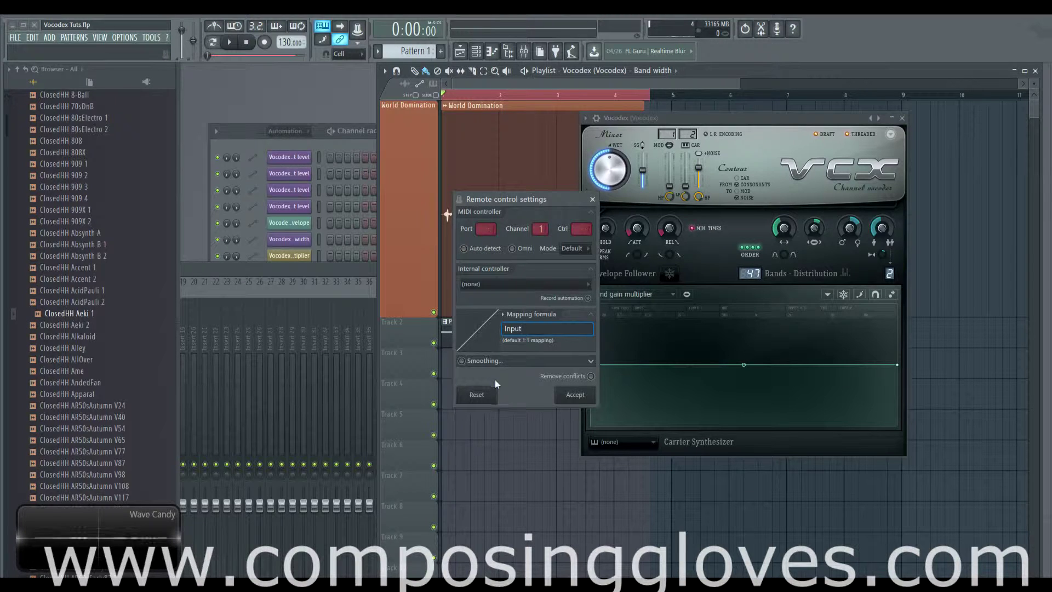
pyautogui.click(575, 396)
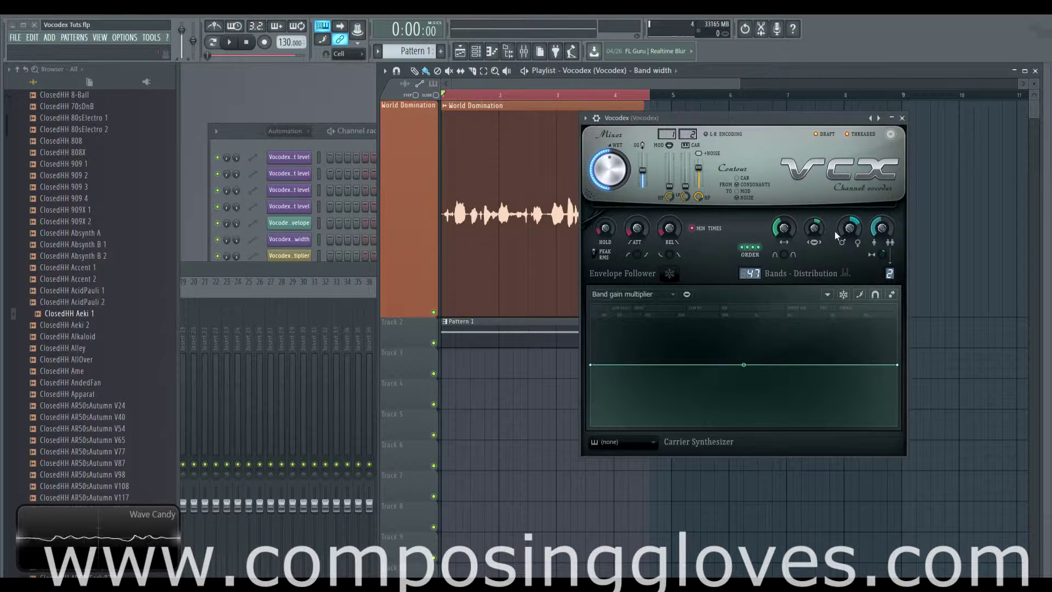
# Play the vocal and test the modulator band width multiplier control
pyautogui.press('space')
pyautogui.rightClick(815, 228)
pyautogui.click(808, 234)
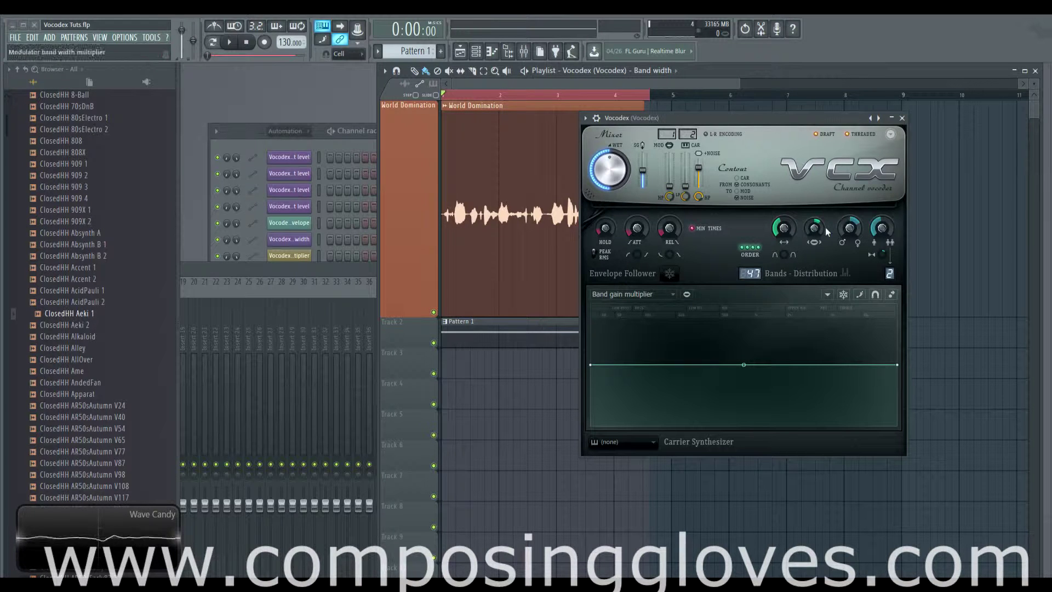
pyautogui.moveTo(817, 228)
pyautogui.mouseDown()
pyautogui.moveTo(817, 219)
pyautogui.moveTo(817, 241)
pyautogui.moveTo(817, 219)
pyautogui.moveTo(817, 228)
pyautogui.mouseUp()
pyautogui.press('space')
pyautogui.press('space')
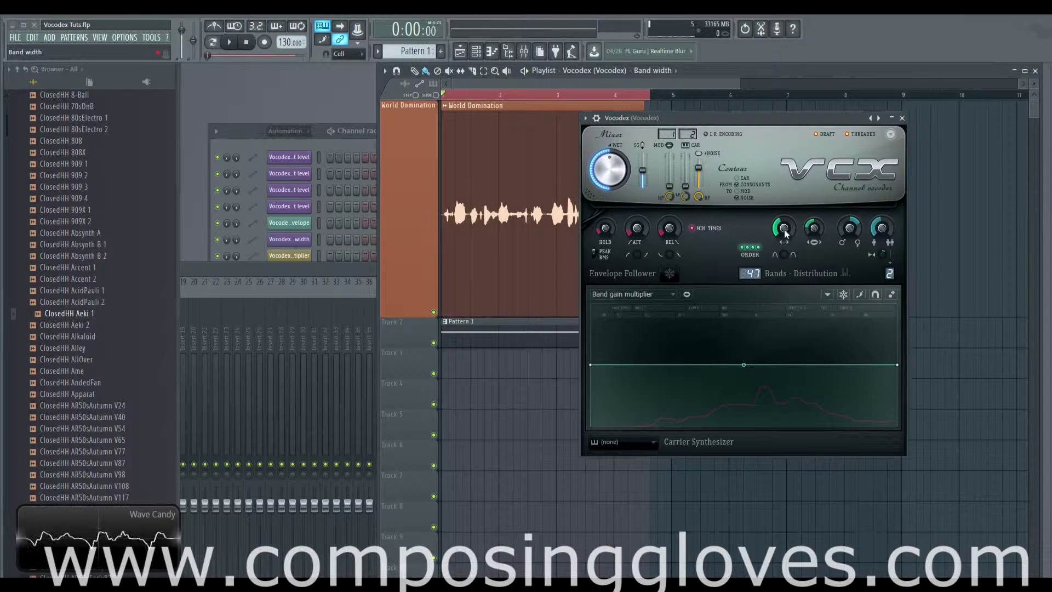
# Raise the band width to 400% while playing the vocal
pyautogui.moveTo(785, 225); pyautogui.dragTo(814, 208)
pyautogui.press('space')
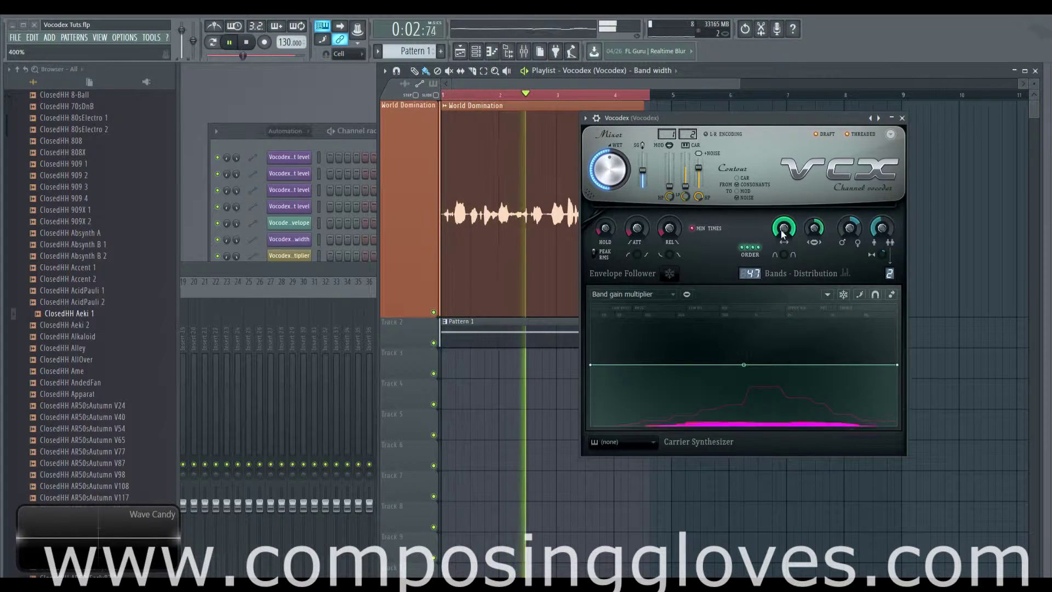
pyautogui.press('space')
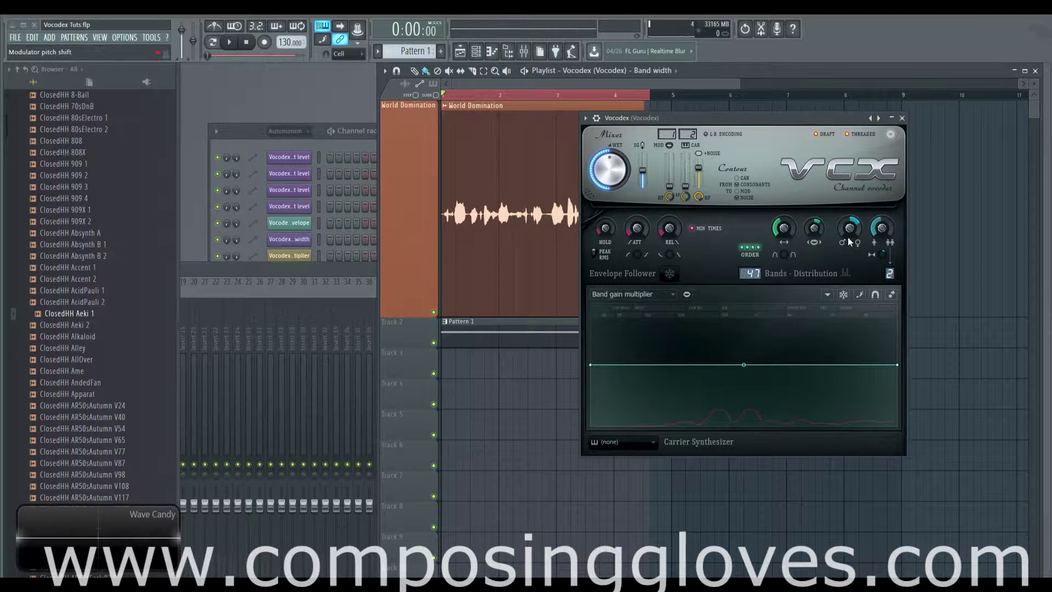
# Load the default Vocodex preset and play the vocal through it
pyautogui.rightClick(871, 118)
pyautogui.click(892, 168)
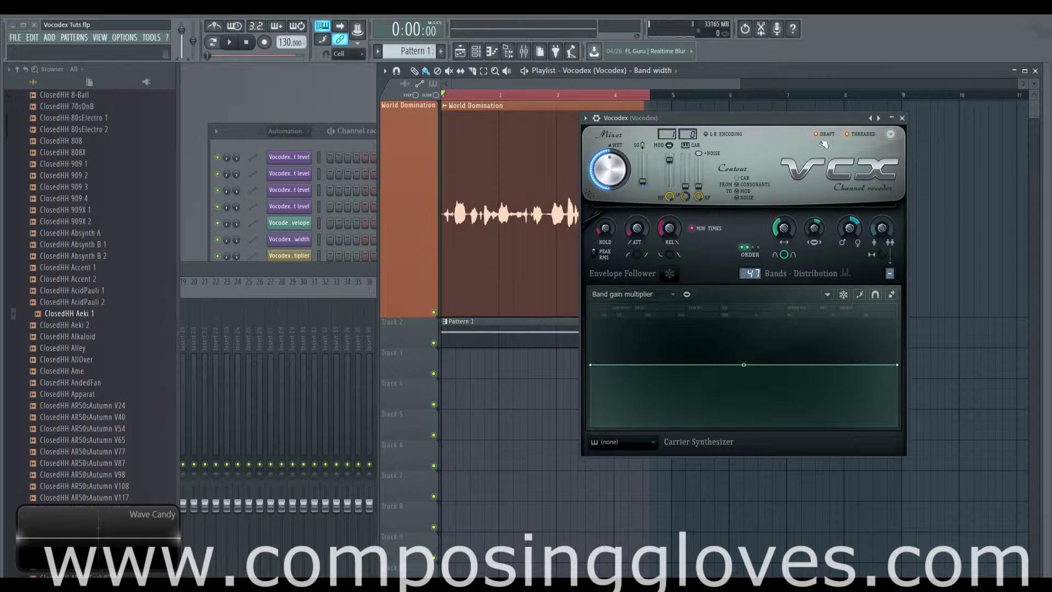
pyautogui.press('space')
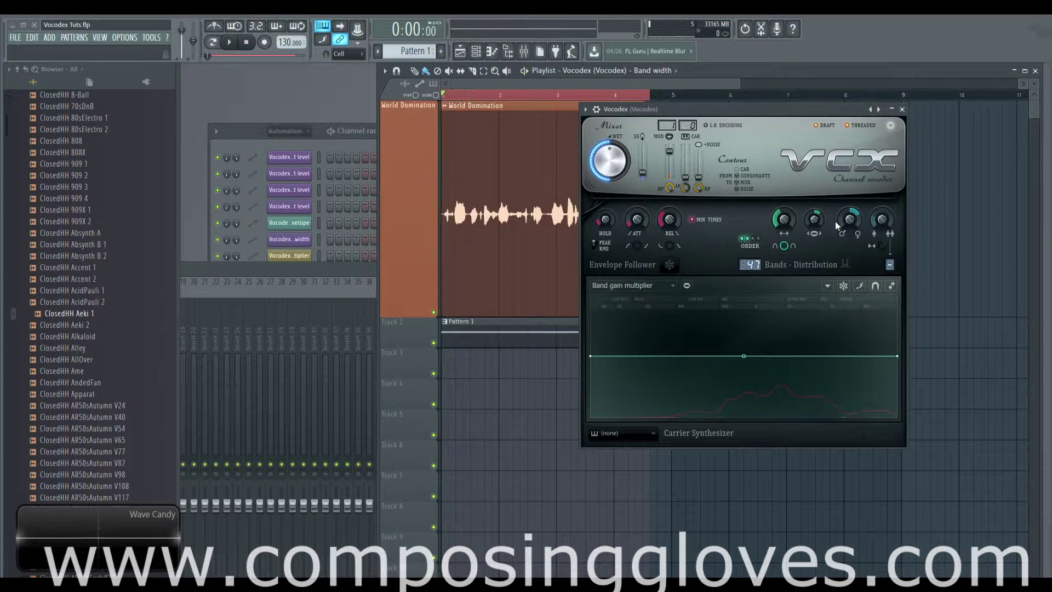
pyautogui.press('space')
# Assign World Domination as the Vocodex modulator input and Carrier as its carrier input
pyautogui.click(669, 136)
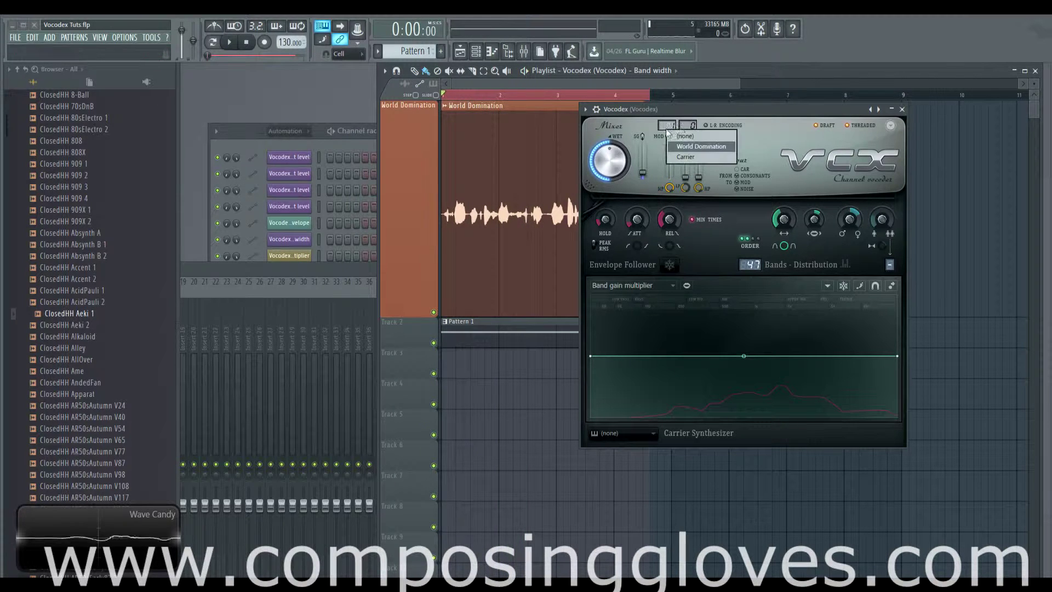
pyautogui.click(693, 145)
pyautogui.click(695, 136)
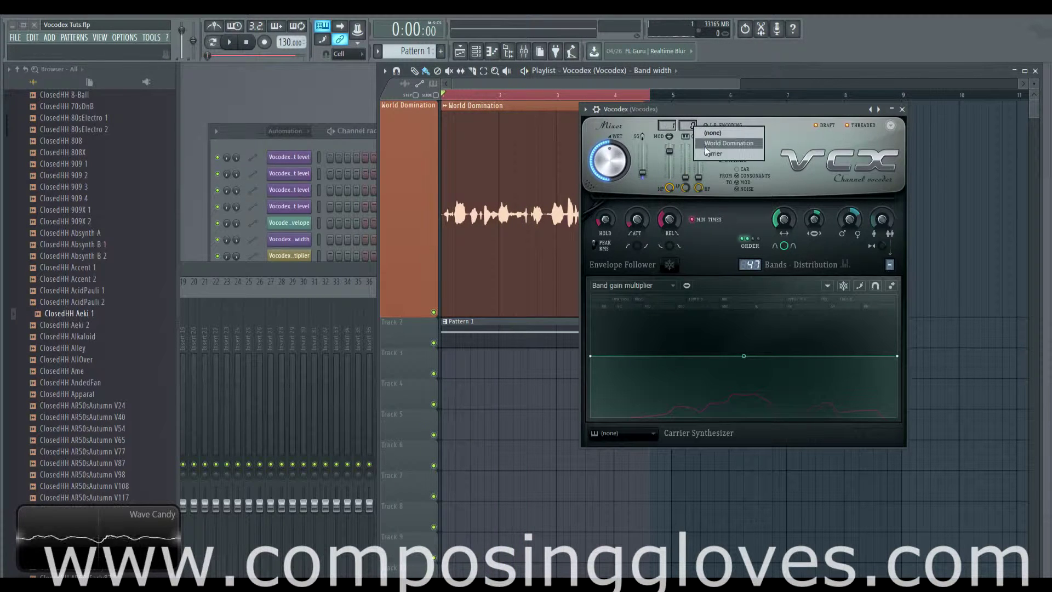
pyautogui.click(706, 152)
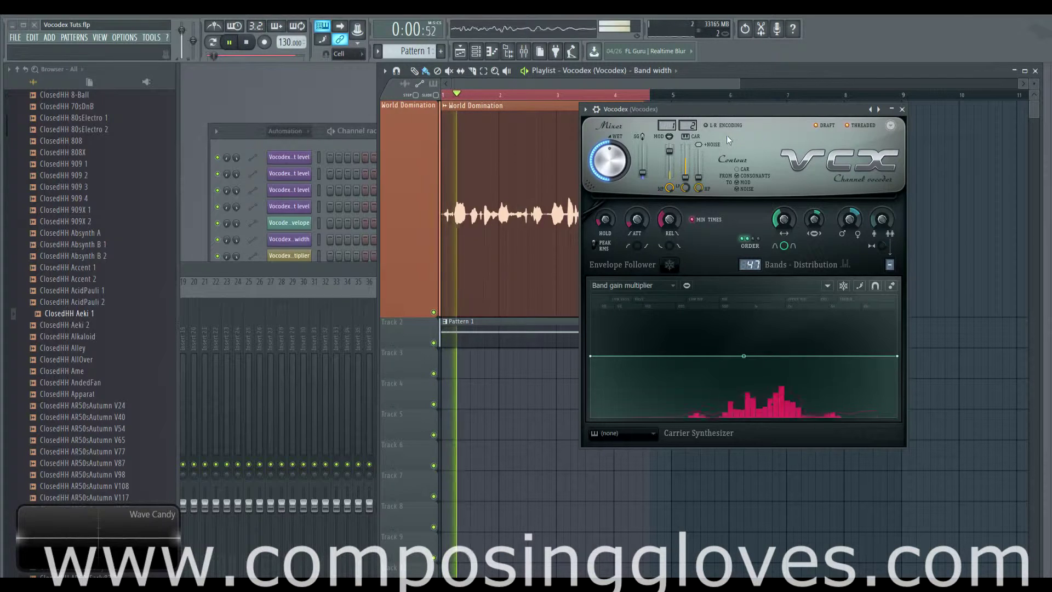
# Lower the modulator level to its minimum, raise the SG level, and test the wet level during playback
pyautogui.moveTo(670, 151); pyautogui.dragTo(669, 177)
pyautogui.press('space')
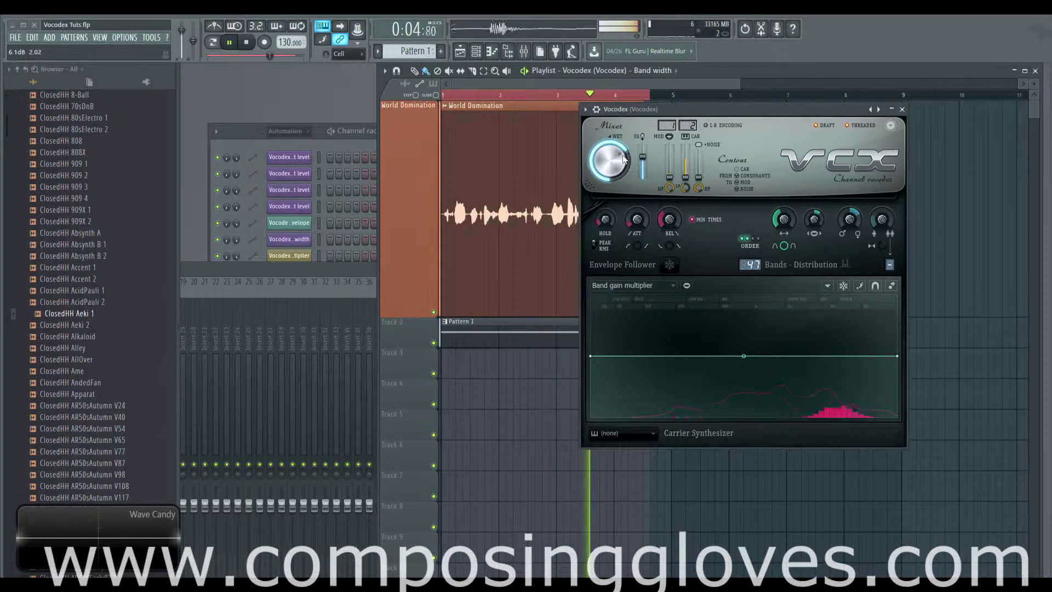
pyautogui.press('space')
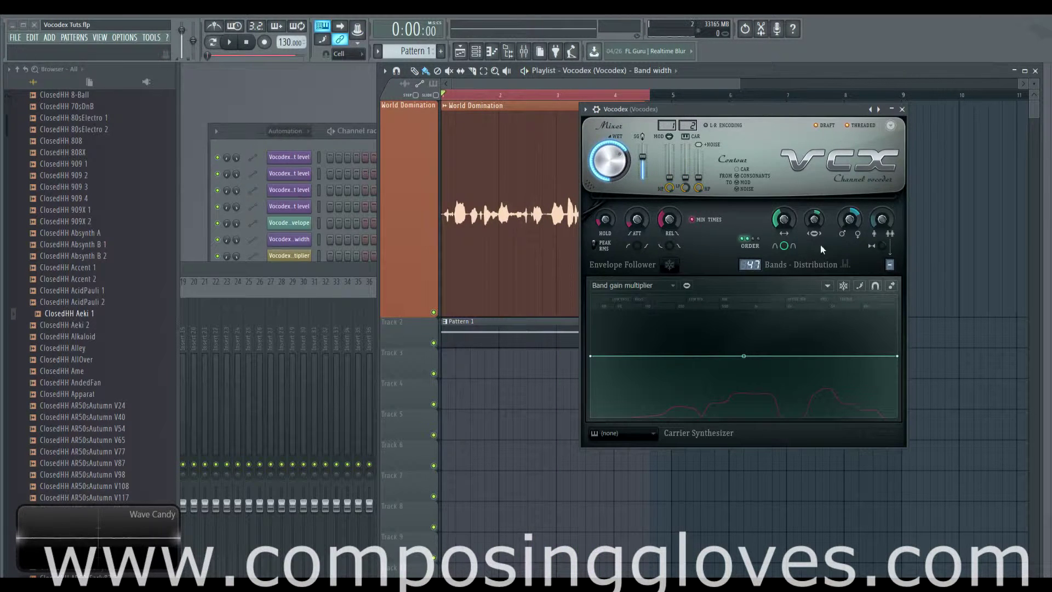
# Set the band order to 4 and audition the vocoded vocal
pyautogui.press('space')
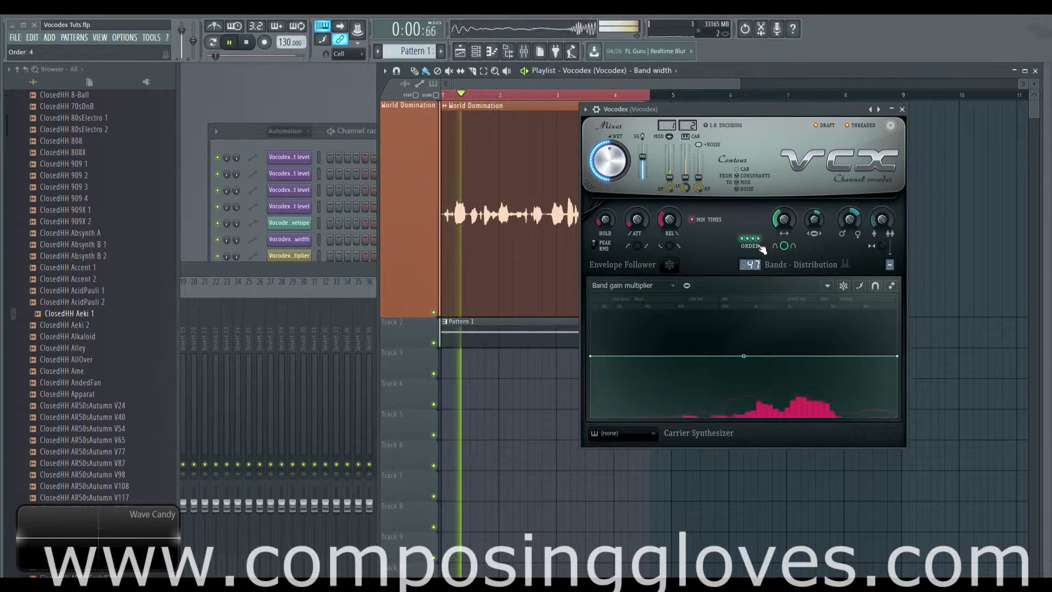
pyautogui.press('space')
pyautogui.press('space')
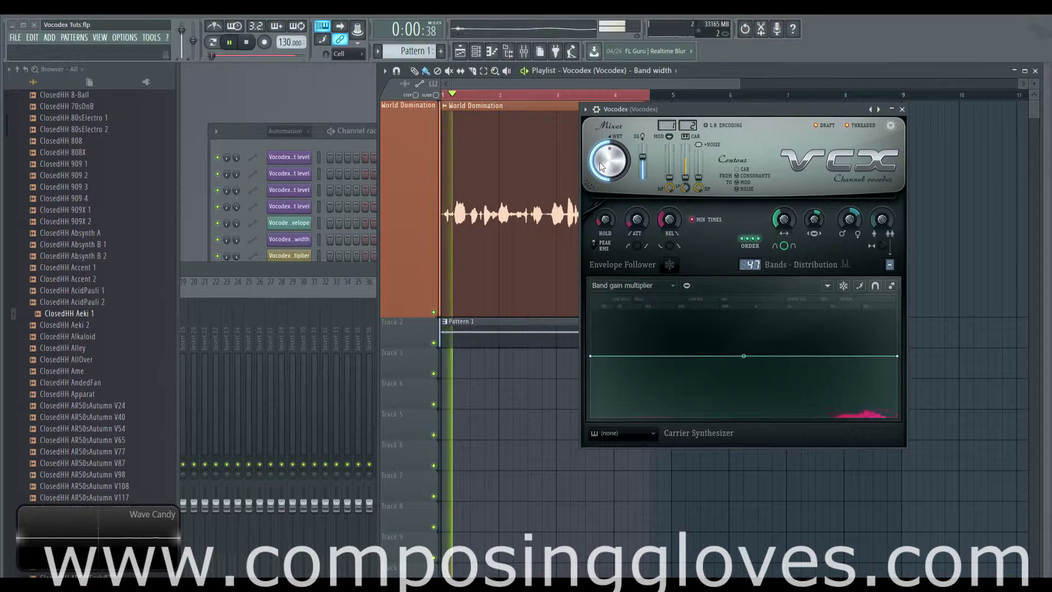
pyautogui.press('space')
pyautogui.press('space')
pyautogui.press('space')
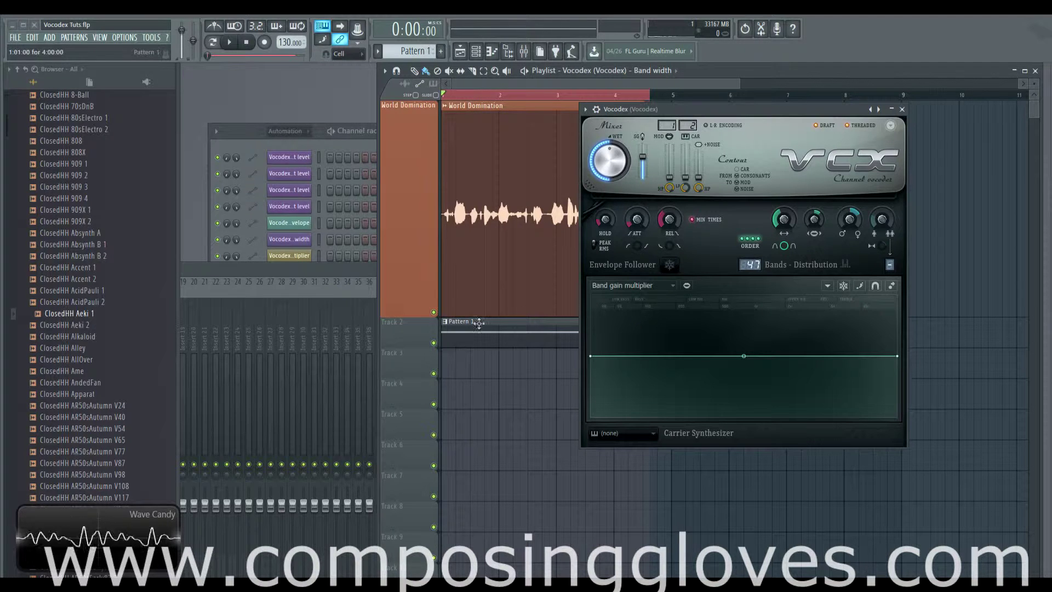
# Examine the Carrier notes of Pattern 1 in the piano roll, sound the A2 key, and return to the playlist
pyautogui.doubleClick(496, 335)
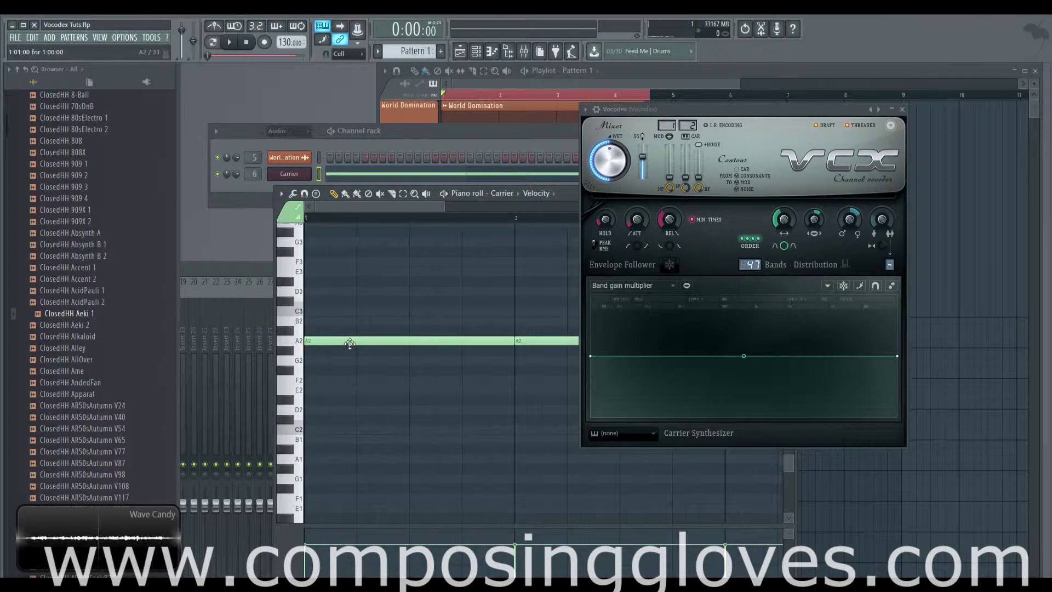
pyautogui.click(296, 344)
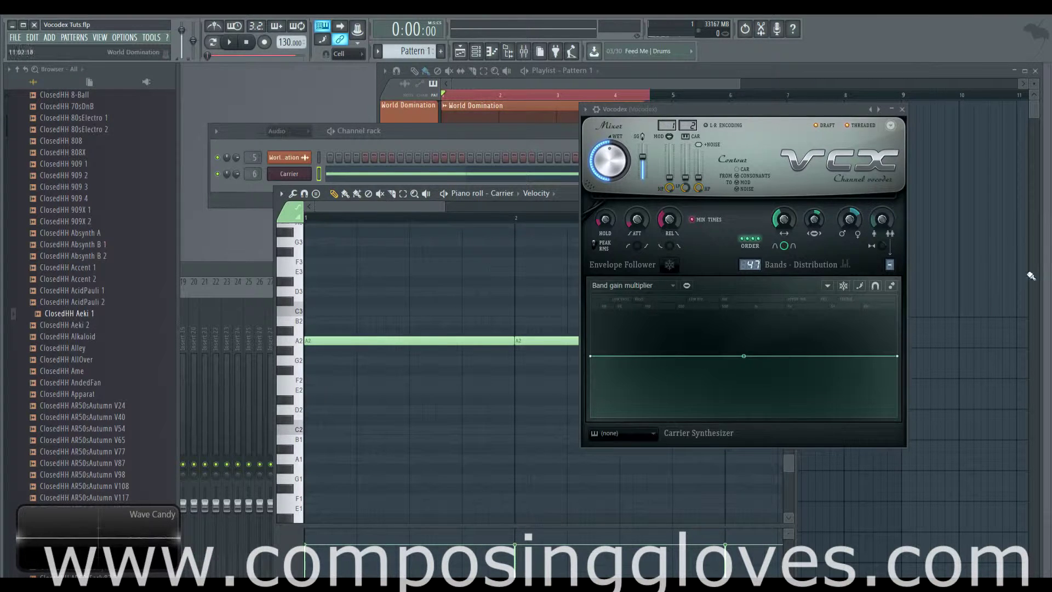
pyautogui.click(479, 88)
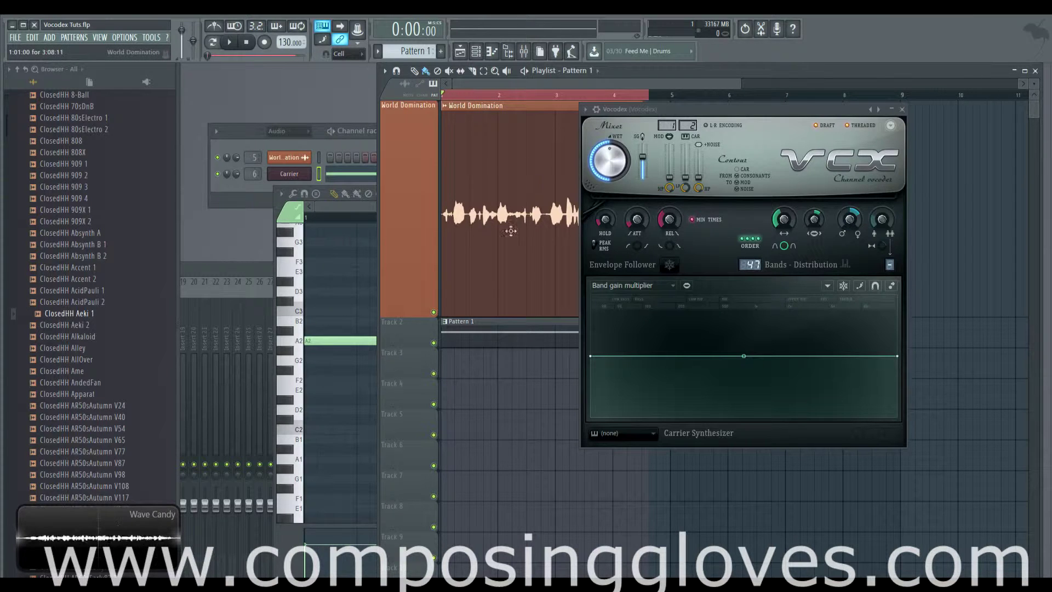
# Vary the modulator pitch shift between about -1184 and +24 cents while auditioning the vocal
pyautogui.press('space')
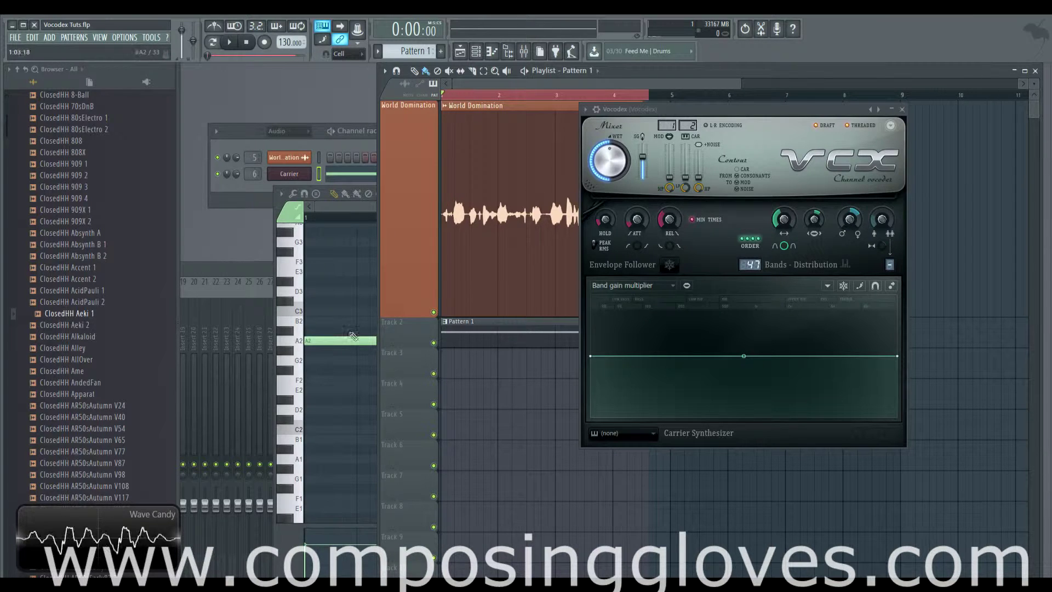
pyautogui.moveTo(849, 220); pyautogui.dragTo(849, 263)
pyautogui.press('space')
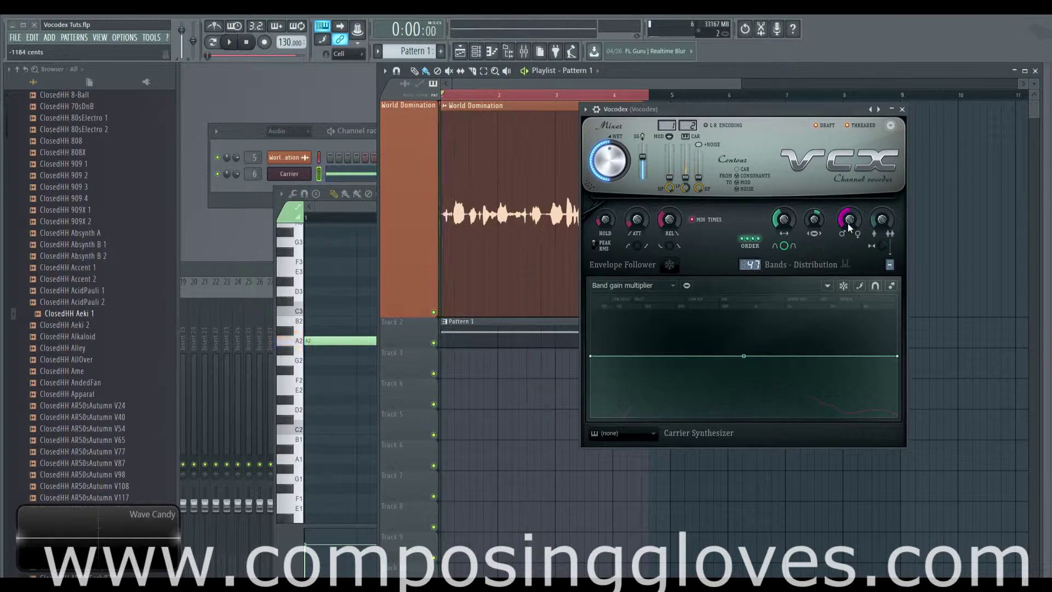
pyautogui.press('space')
pyautogui.moveTo(848, 228); pyautogui.dragTo(849, 186)
pyautogui.press('space')
pyautogui.press('space')
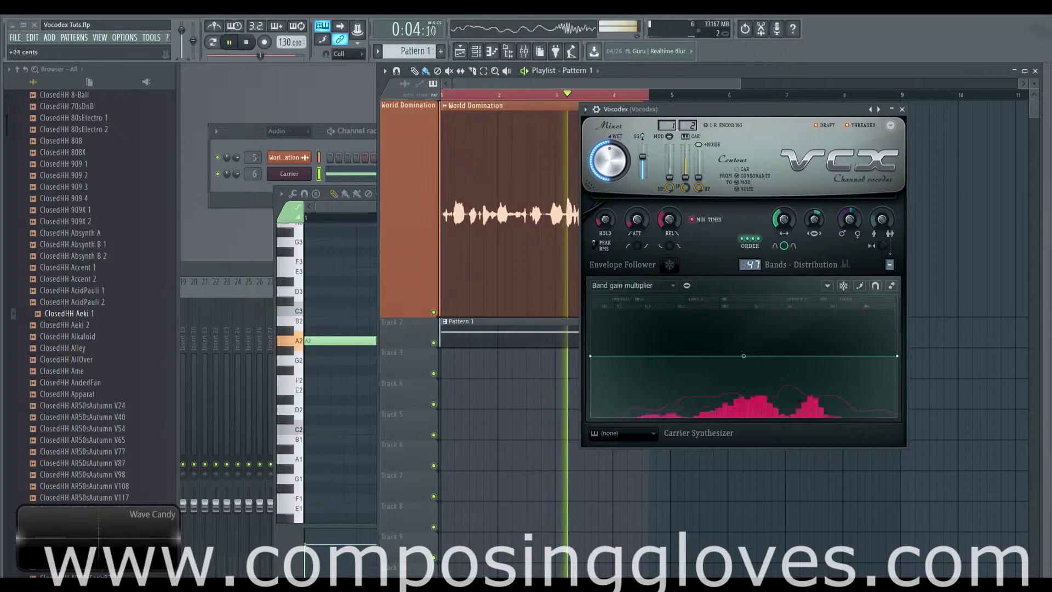
pyautogui.press('space')
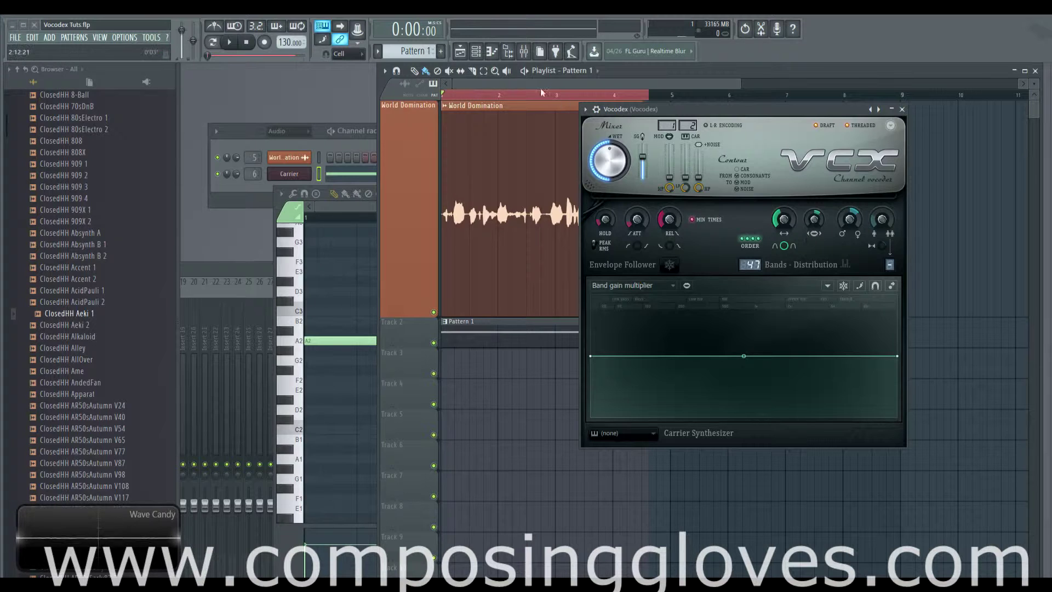
# Set the modulator unison order to 5 and raise the unison shift to about 97% while playing the vocal
pyautogui.click(525, 52)
pyautogui.moveTo(890, 265)
pyautogui.mouseDown()
pyautogui.moveTo(889, 251)
pyautogui.moveTo(887, 267)
pyautogui.mouseUp()
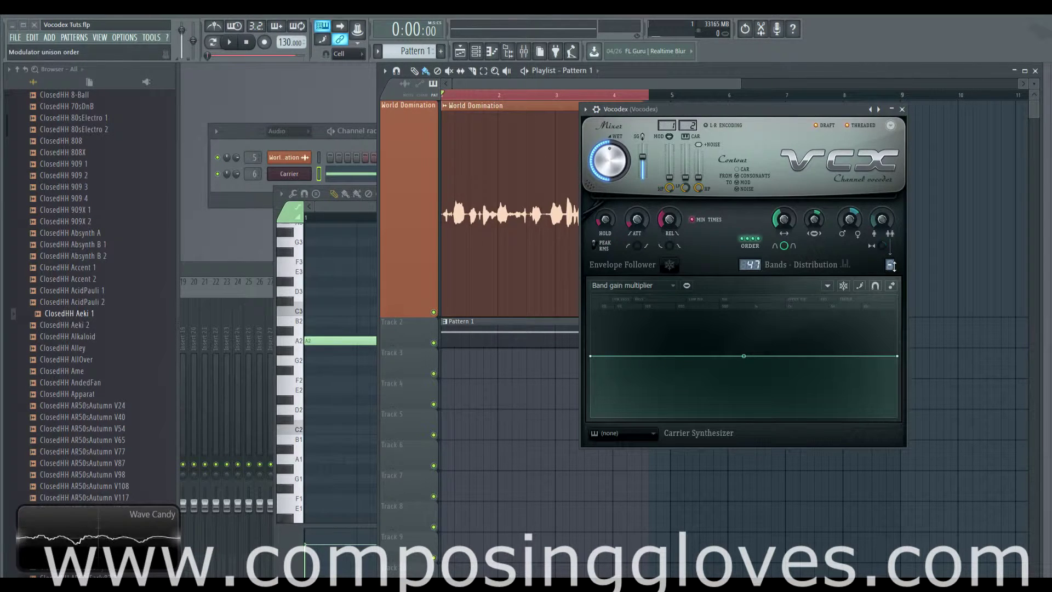
pyautogui.moveTo(889, 265); pyautogui.dragTo(889, 262)
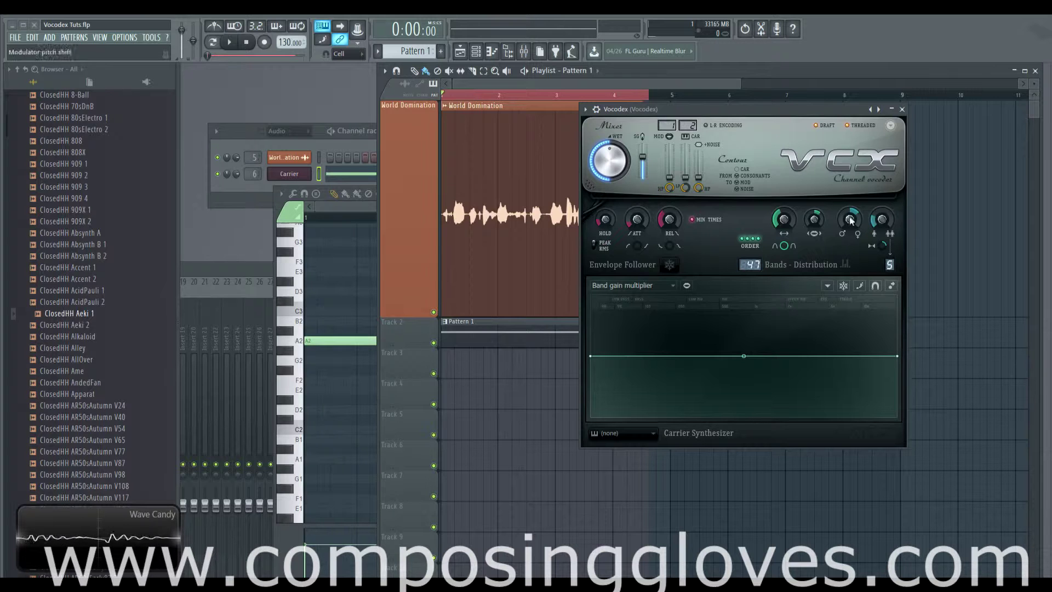
pyautogui.press('space')
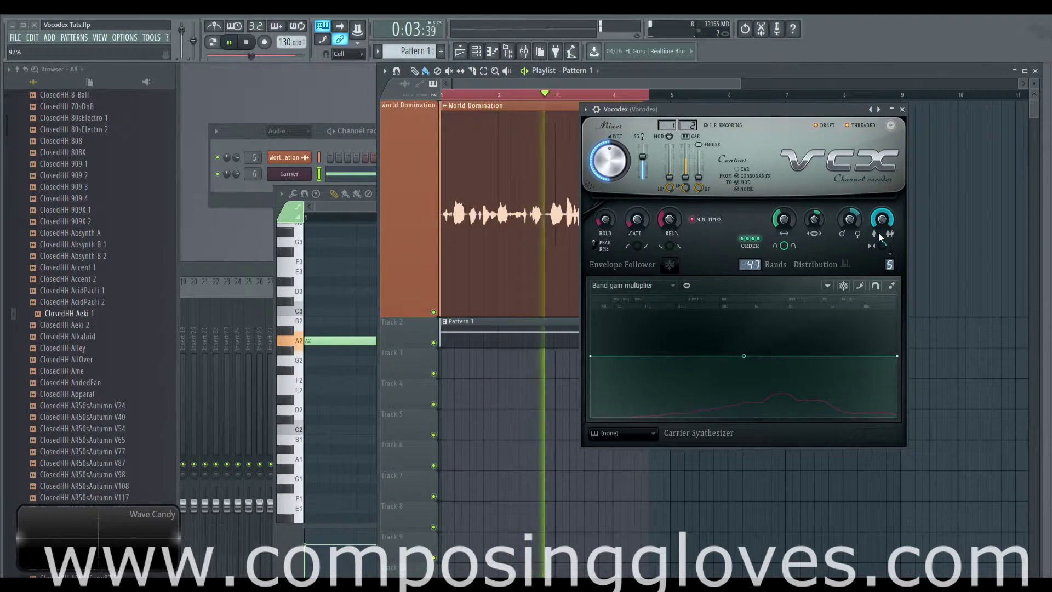
pyautogui.press('space')
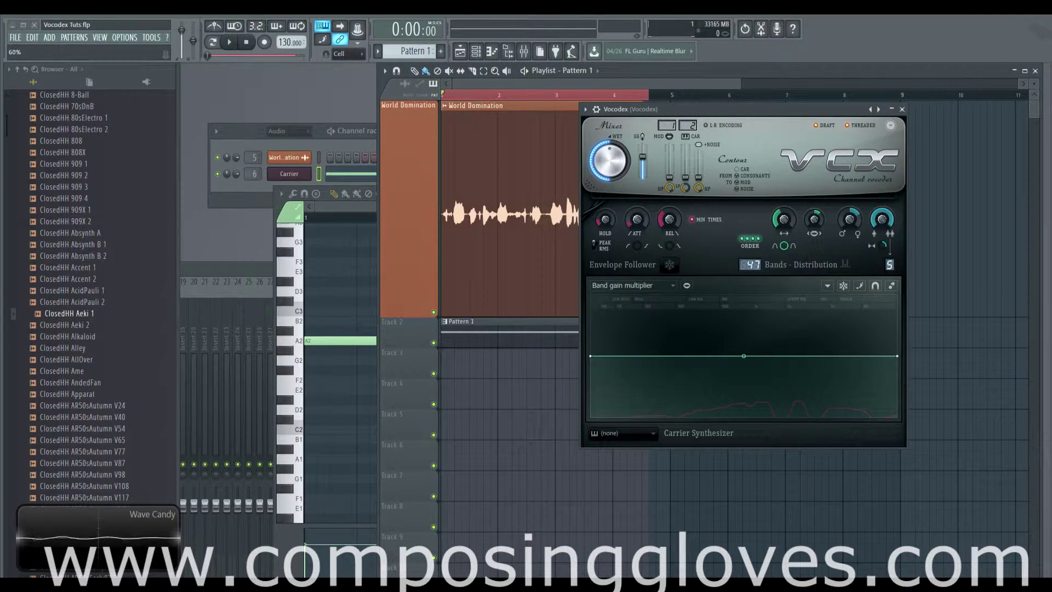
# Audition changes to the unison controls, reduce the unison order to 2, and switch the modulator unison off
pyautogui.press('space')
pyautogui.moveTo(883, 246); pyautogui.dragTo(889, 268)
pyautogui.moveTo(881, 219)
pyautogui.mouseDown()
pyautogui.moveTo(882, 244)
pyautogui.moveTo(881, 199)
pyautogui.mouseUp()
pyautogui.press('space')
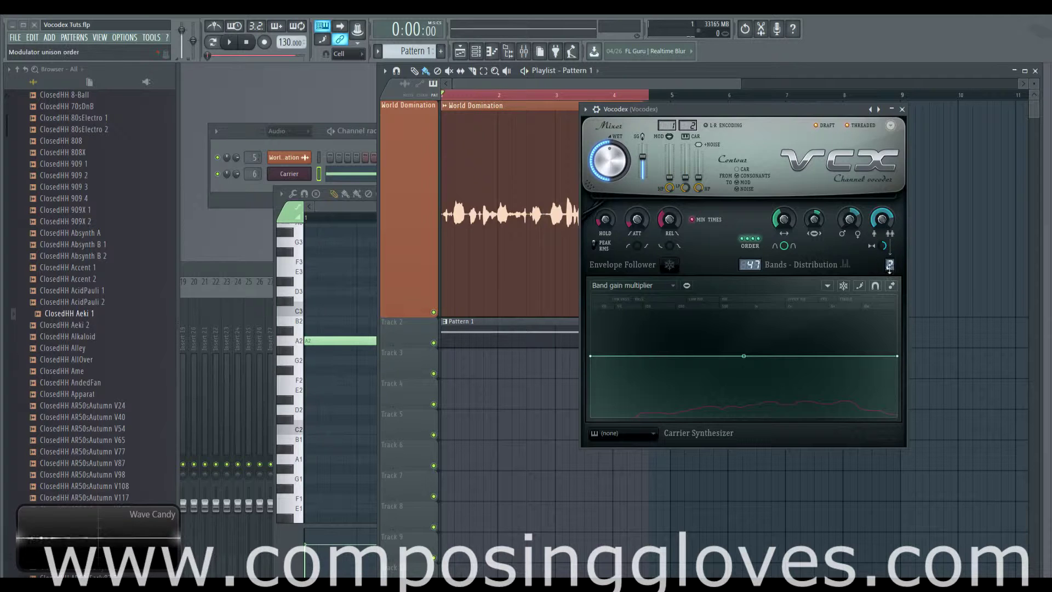
pyautogui.moveTo(889, 264); pyautogui.dragTo(889, 269)
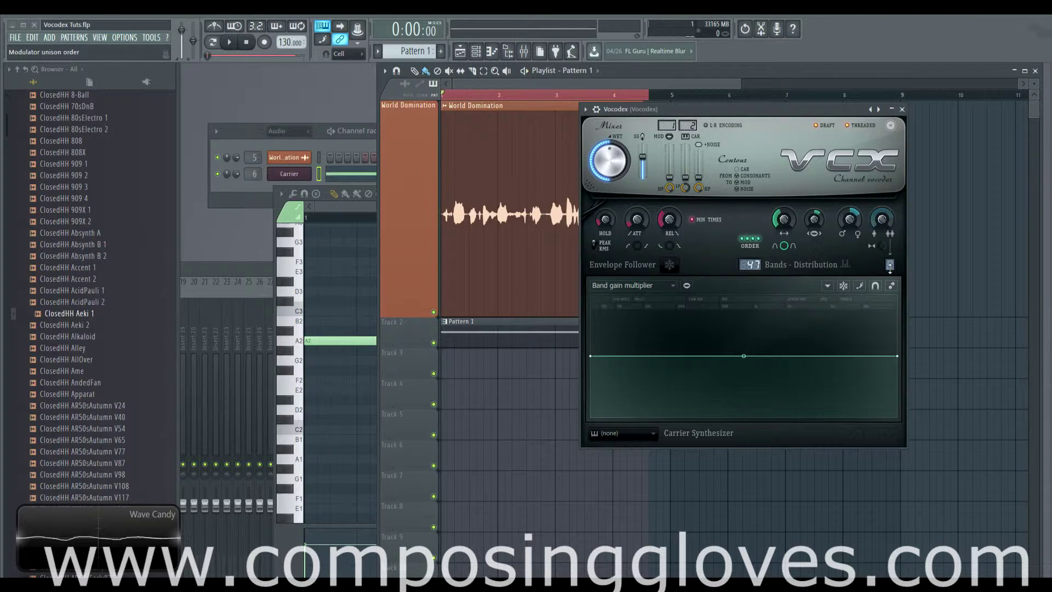
# Show the mixer behind the Vocodex window
pyautogui.click(523, 51)
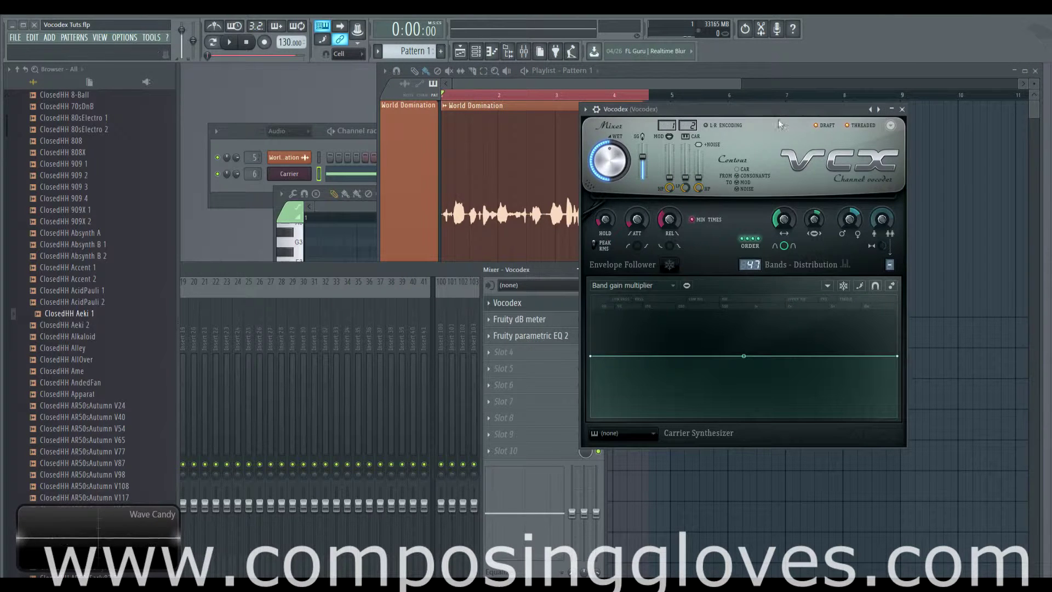
pyautogui.click(636, 285)
pyautogui.click(639, 285)
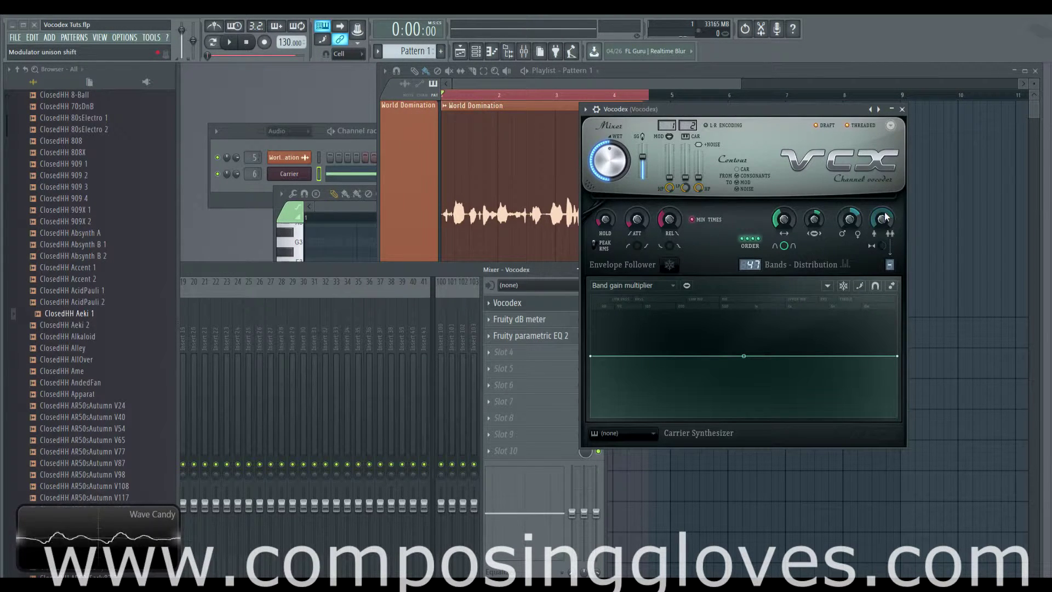
# Set the modulator unison order to 2 and play the vocal while adjusting the band width and modulator band width
pyautogui.moveTo(882, 245); pyautogui.dragTo(884, 268)
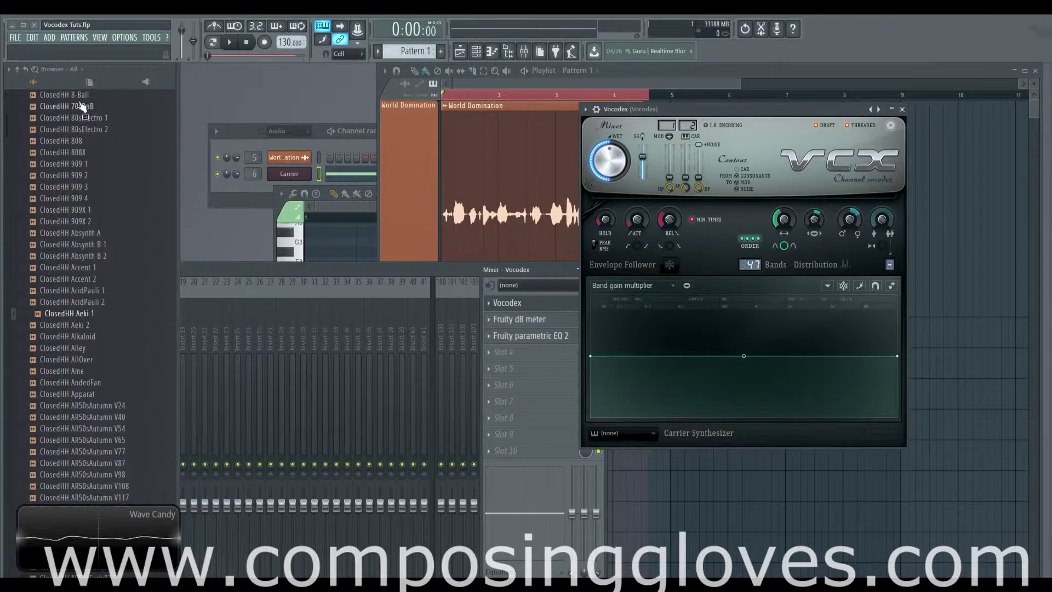
pyautogui.moveTo(884, 246); pyautogui.dragTo(884, 222)
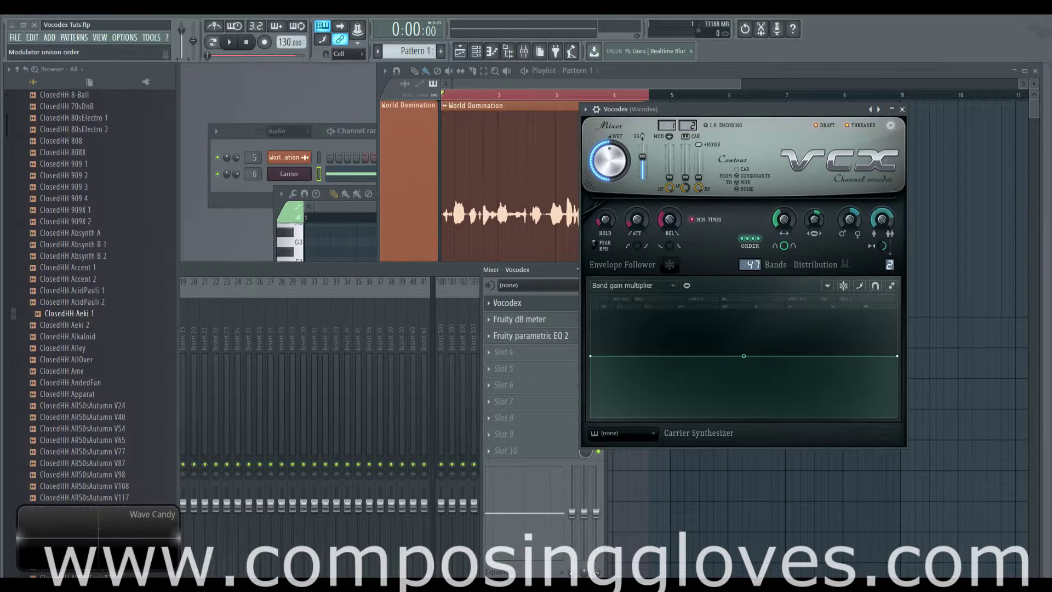
pyautogui.press('space')
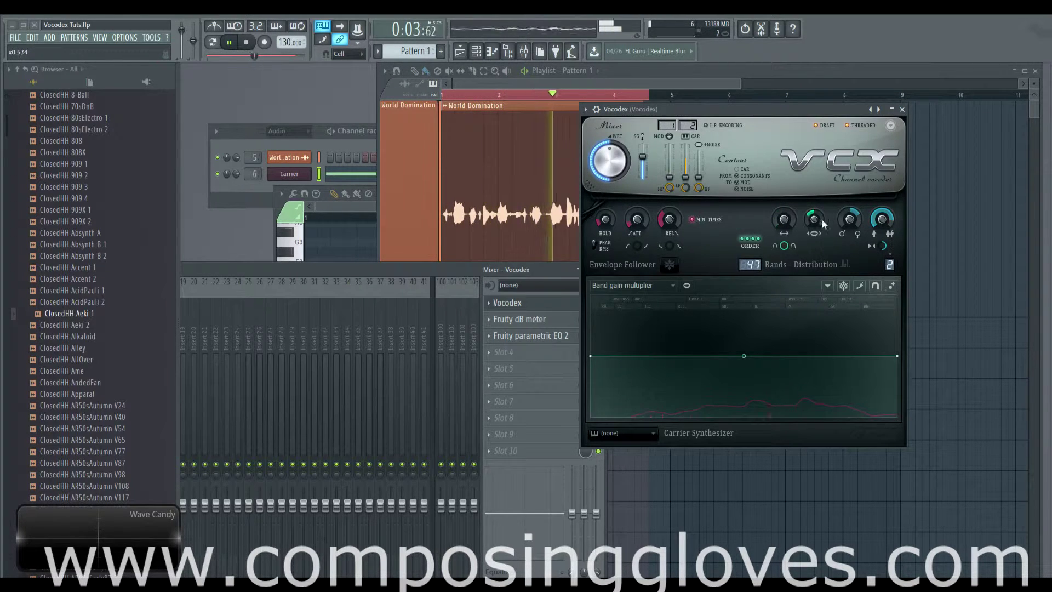
pyautogui.press('space')
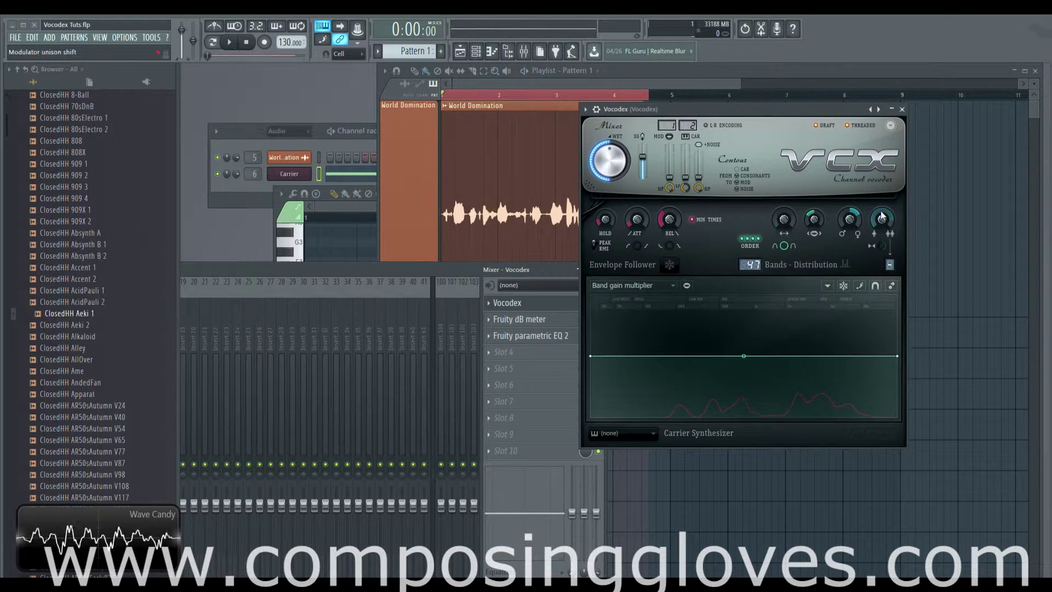
# Move the Vocodex window higher and show the list of per-band parameters available for its graph, leaving Band gain multiplier selected
pyautogui.moveTo(768, 110); pyautogui.dragTo(775, 64)
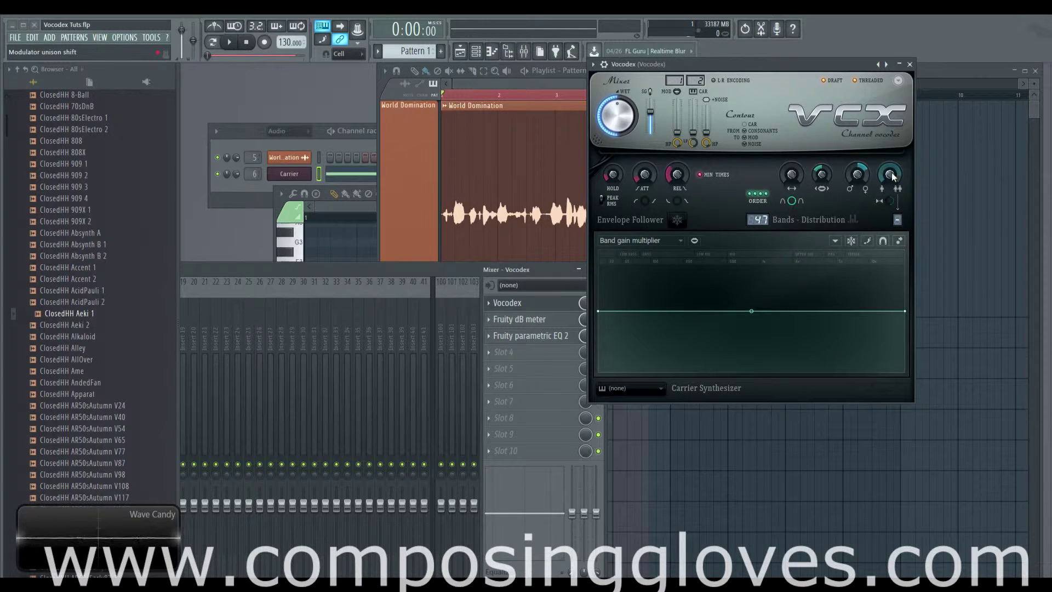
pyautogui.click(631, 240)
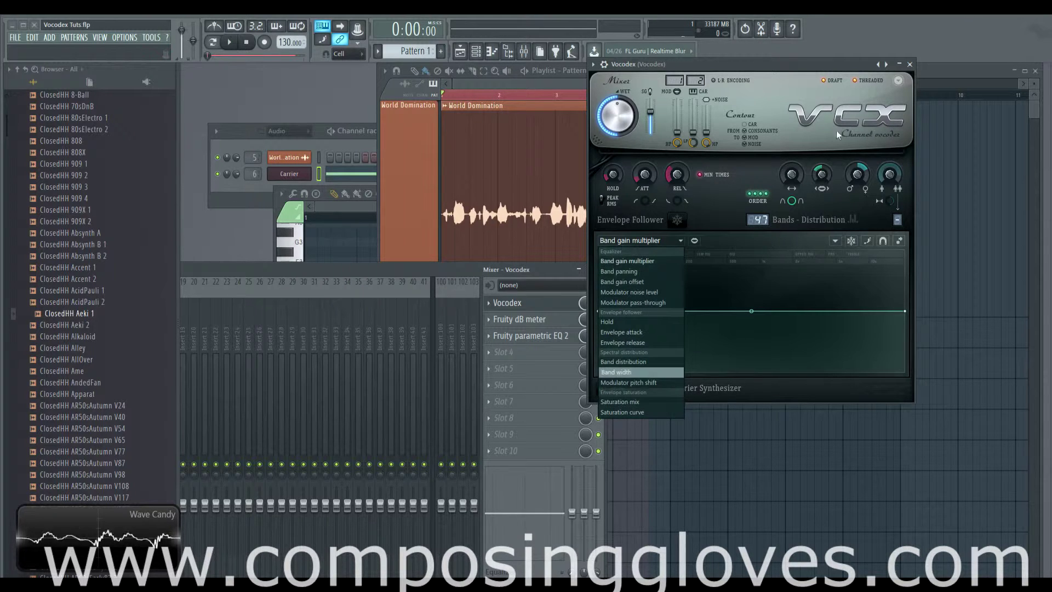
pyautogui.click(755, 62)
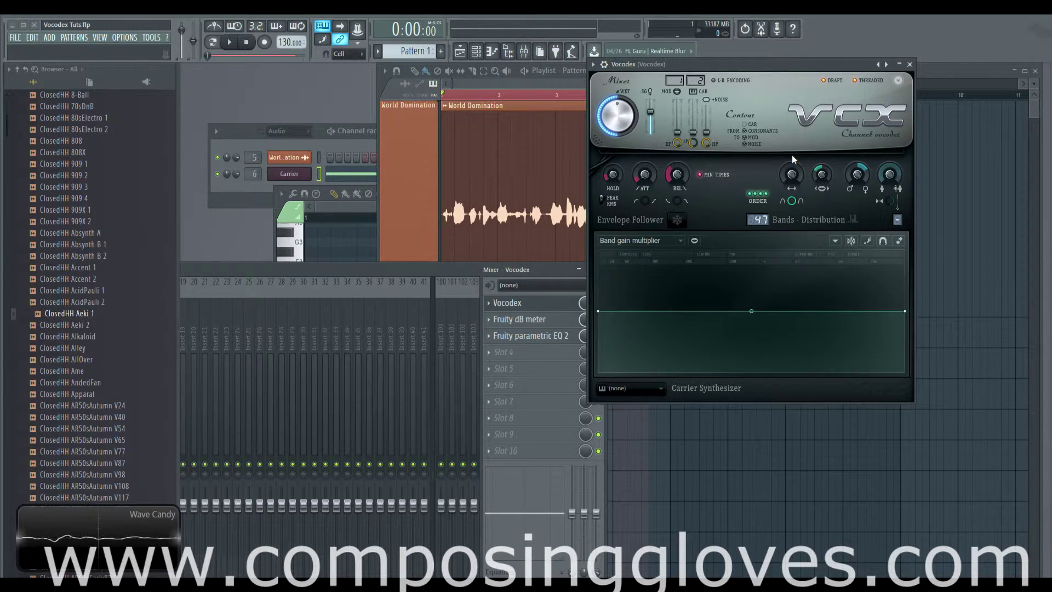
# Bring the playlist in front of the mixer and show the automation and controller options of the Vocodex Wet level
pyautogui.click(486, 96)
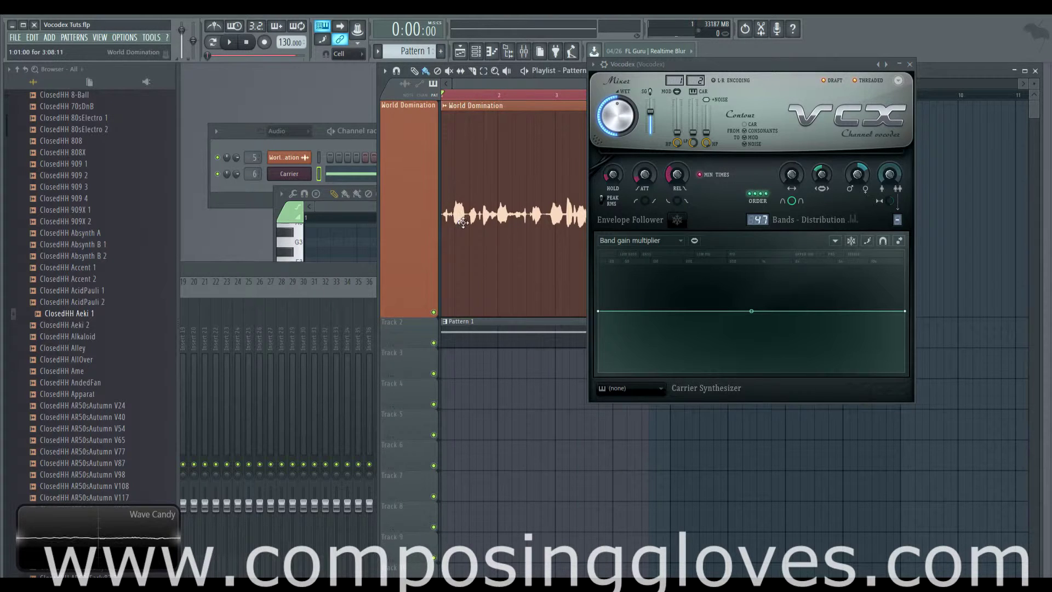
pyautogui.rightClick(627, 118)
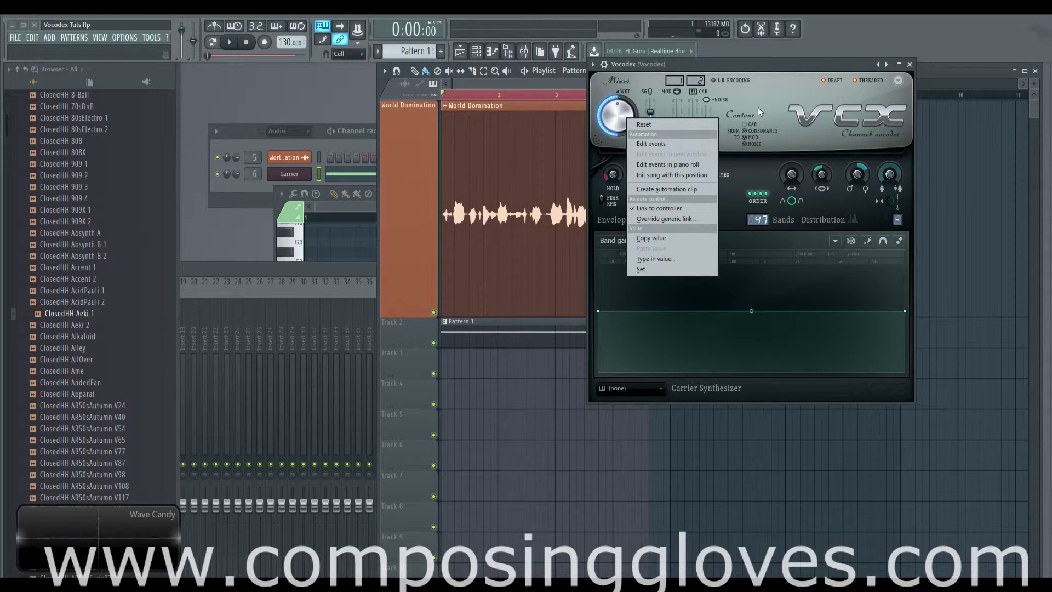
pyautogui.click(780, 67)
# Move the Vocodex window clear of the World Domination clip so the whole waveform can be seen in the playlist
pyautogui.moveTo(780, 67); pyautogui.dragTo(771, 138)
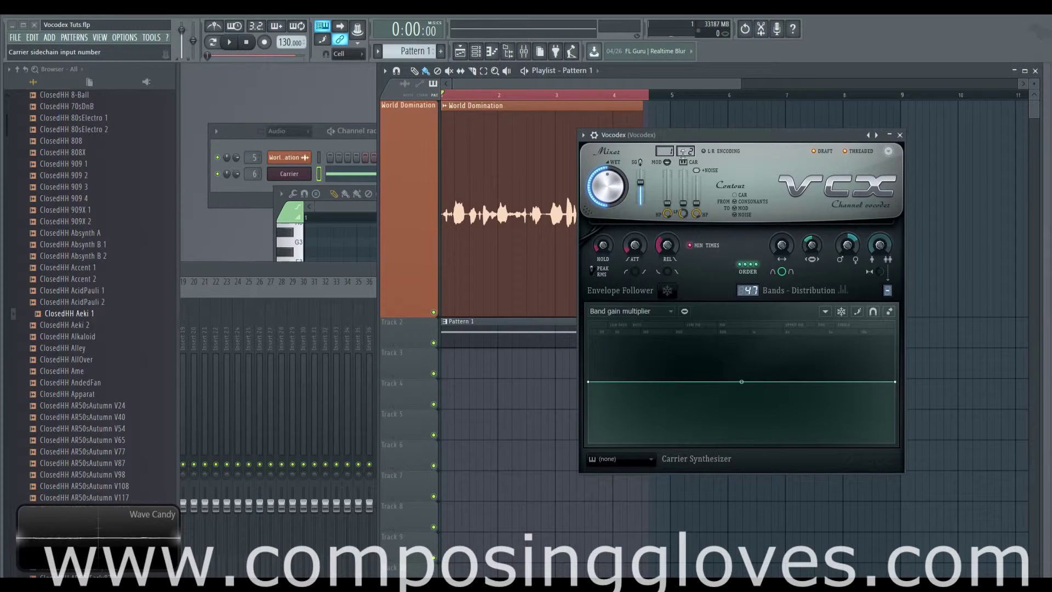
pyautogui.moveTo(629, 136); pyautogui.dragTo(705, 134)
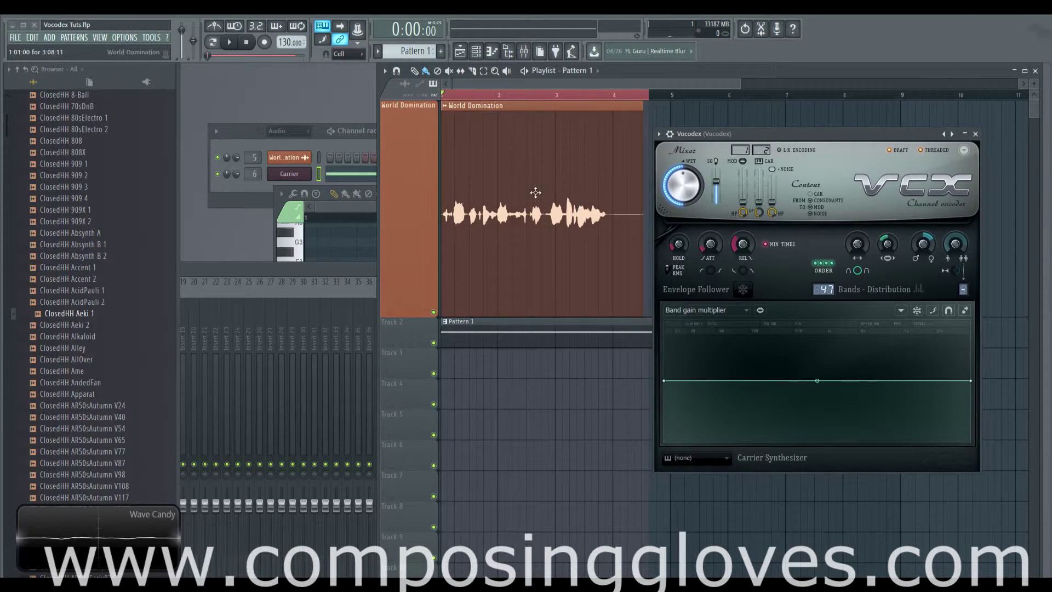